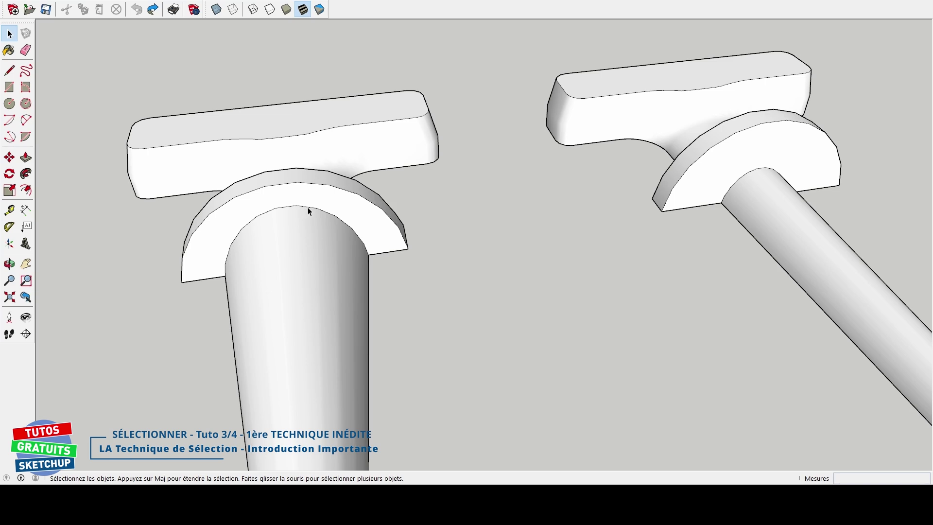
# - Try selecting arcs on the left pin's head and its half-ring face, orbiting to view the pins from below
pyautogui.click(286, 207)
pyautogui.click(273, 185)
pyautogui.click(401, 276)
pyautogui.moveTo(207, 206); pyautogui.dragTo(375, 289)
pyautogui.moveTo(209, 313)
pyautogui.mouseDown(button='middle')
pyautogui.moveTo(300, 252)
pyautogui.moveTo(468, 29)
pyautogui.moveTo(463, 46)
pyautogui.moveTo(312, 167)
pyautogui.moveTo(394, 205)
pyautogui.mouseUp(button='middle')
pyautogui.click(242, 206)
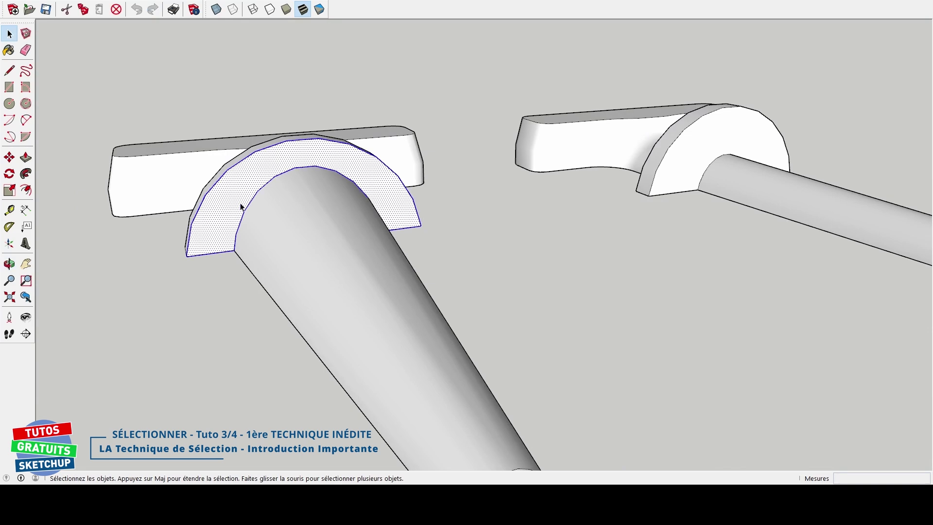
pyautogui.moveTo(241, 204)
pyautogui.mouseDown(button='middle')
pyautogui.moveTo(264, 210)
pyautogui.moveTo(212, 221)
pyautogui.mouseUp(button='middle')
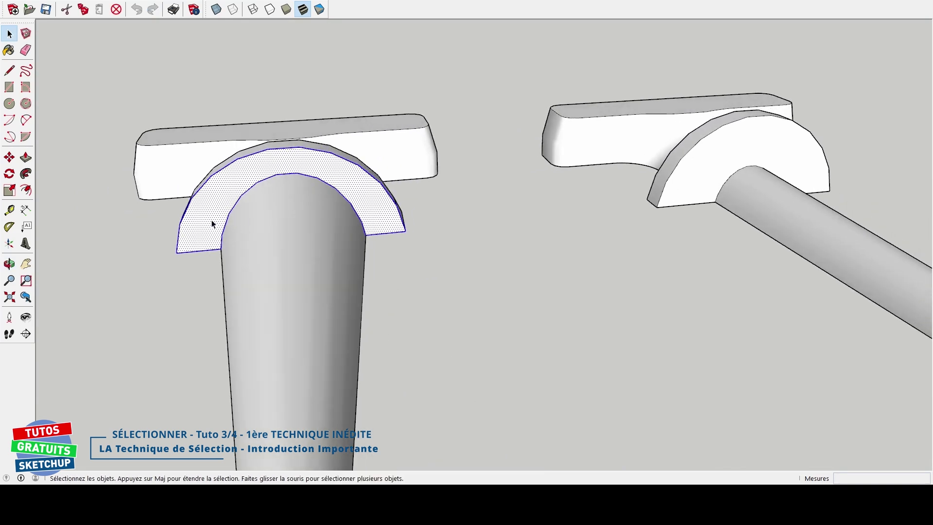
pyautogui.click(443, 252)
pyautogui.moveTo(442, 252)
pyautogui.mouseDown(button='middle')
pyautogui.moveTo(404, 266)
pyautogui.moveTo(445, 297)
pyautogui.mouseUp(button='middle')
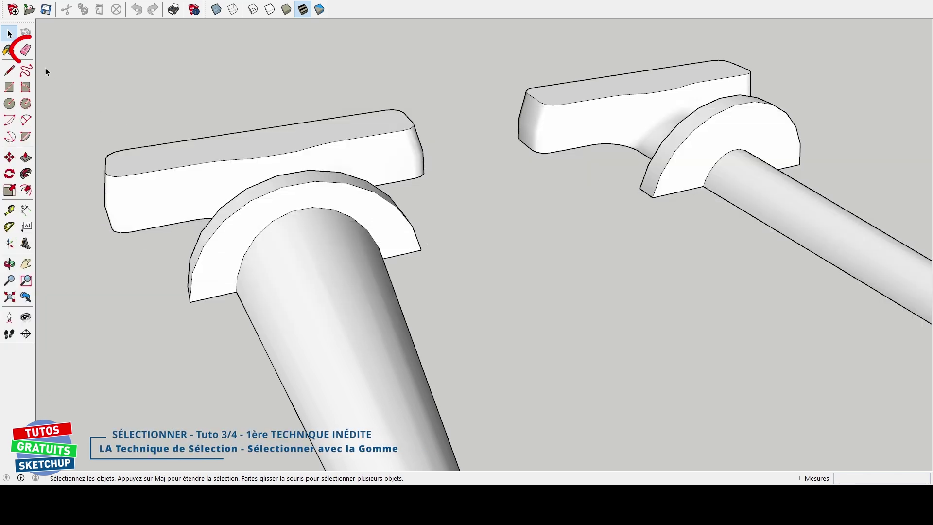
# - Eraser-mark the curved edge atop the left shaft so it stays selected without being erased
pyautogui.click(26, 50)
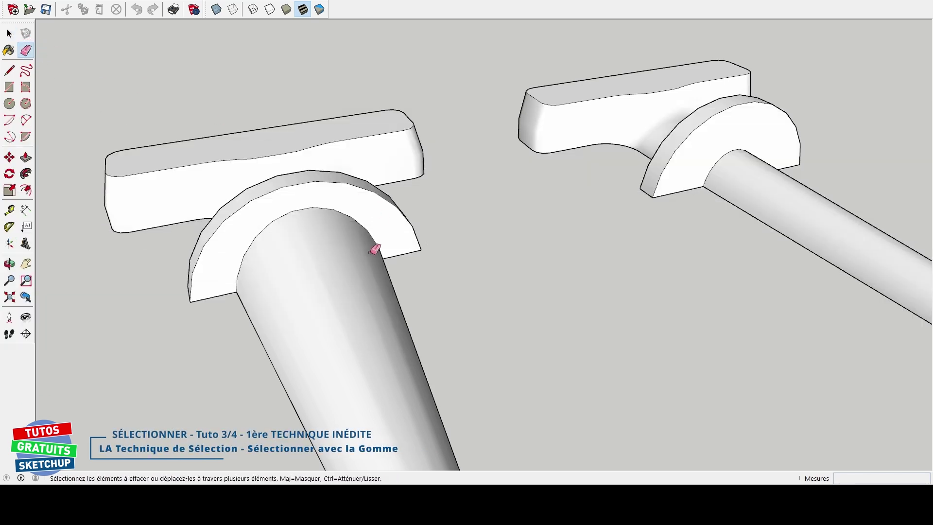
pyautogui.moveTo(470, 287); pyautogui.dragTo(414, 298, button='middle')
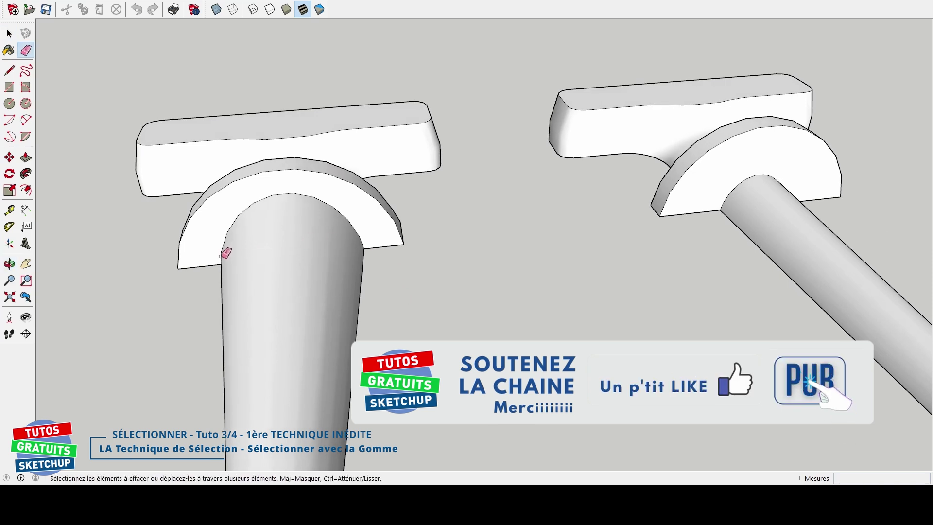
pyautogui.moveTo(221, 256)
pyautogui.mouseDown()
pyautogui.moveTo(248, 209)
pyautogui.moveTo(326, 202)
pyautogui.moveTo(299, 213)
pyautogui.moveTo(284, 193)
pyautogui.moveTo(275, 208)
pyautogui.moveTo(333, 206)
pyautogui.moveTo(360, 240)
pyautogui.mouseUp()
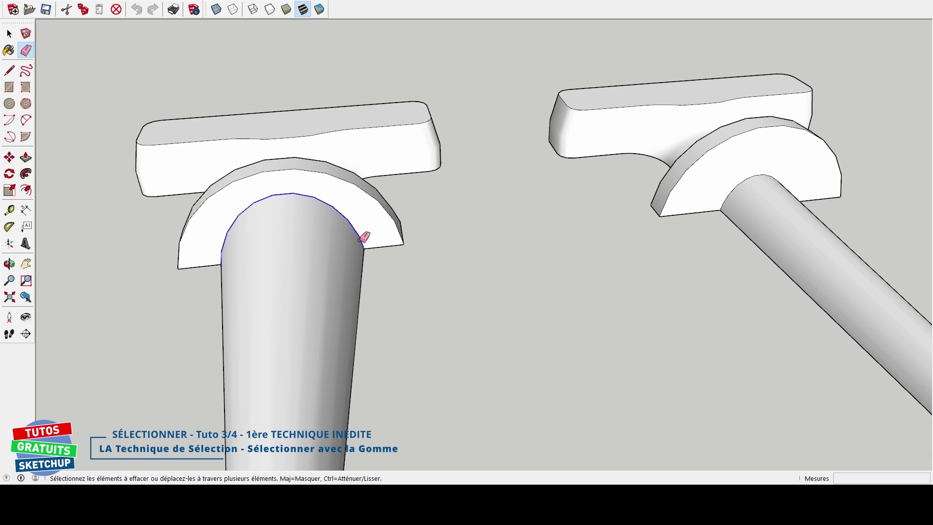
pyautogui.press('space')
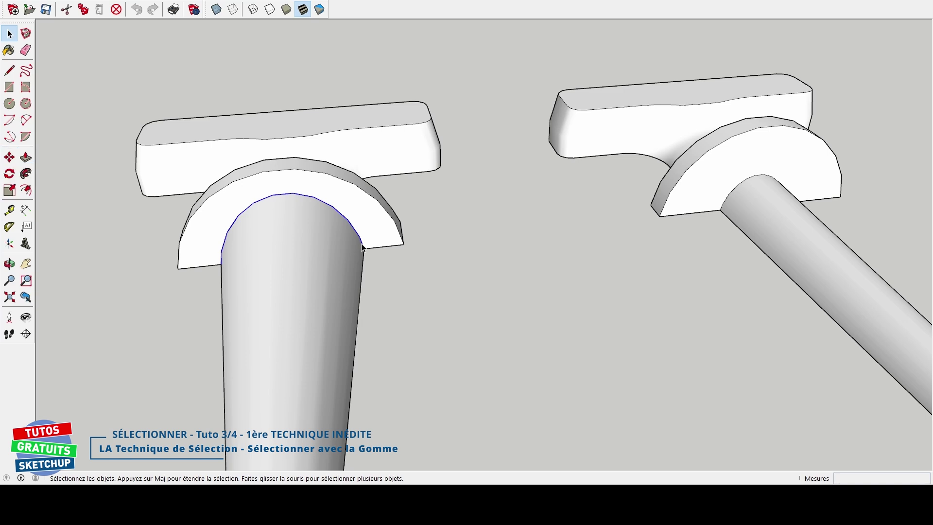
pyautogui.scroll(-3, 330, 255)
pyautogui.scroll(-2, 324, 259)
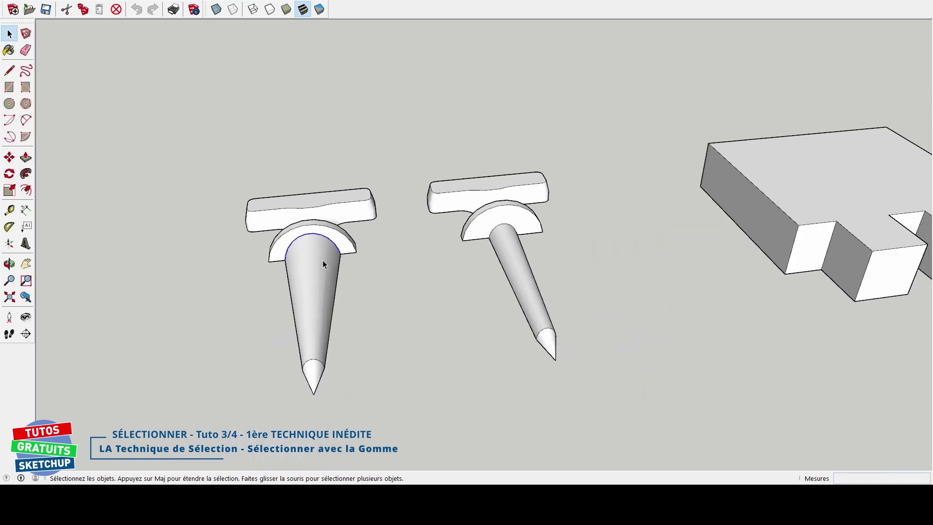
pyautogui.scroll(-2, 322, 260)
pyautogui.moveTo(508, 225)
pyautogui.mouseDown(button='middle')
pyautogui.moveTo(403, 236)
pyautogui.moveTo(427, 228)
pyautogui.mouseUp(button='middle')
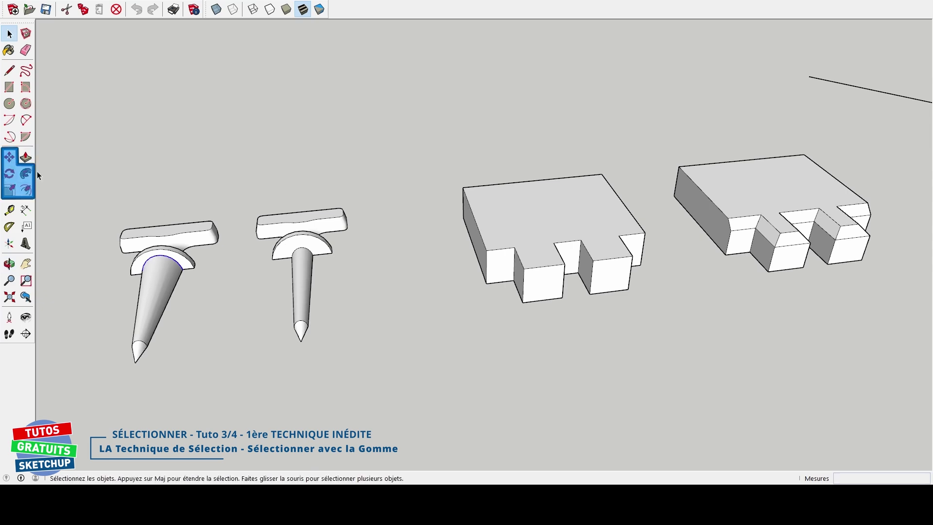
pyautogui.moveTo(421, 311)
pyautogui.mouseDown(button='middle')
pyautogui.moveTo(533, 265)
pyautogui.moveTo(273, 286)
pyautogui.mouseUp(button='middle')
pyautogui.press('space')
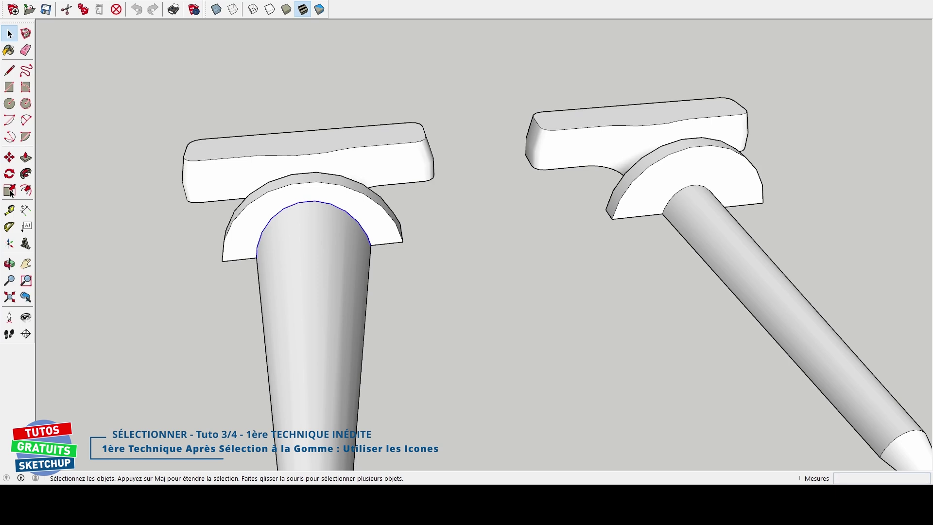
# - Eraser-select the left pin's top circular shaft edge, leaving the half-ring face unselected
pyautogui.click(110, 221)
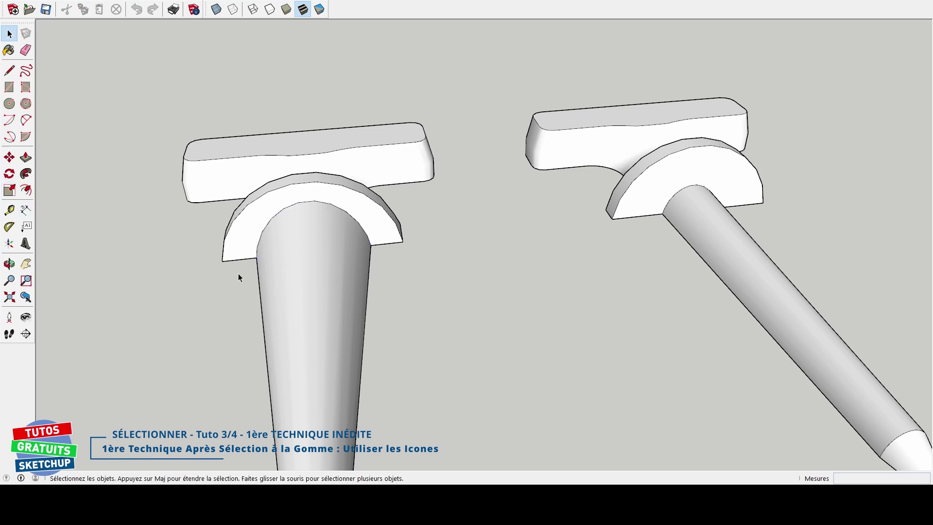
pyautogui.press('e')
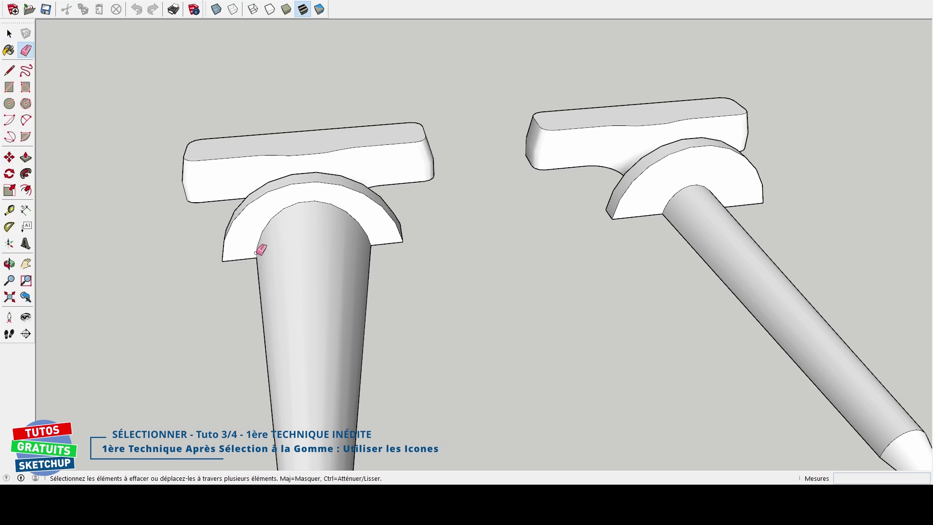
pyautogui.moveTo(256, 253)
pyautogui.mouseDown()
pyautogui.moveTo(354, 216)
pyautogui.moveTo(370, 239)
pyautogui.mouseUp()
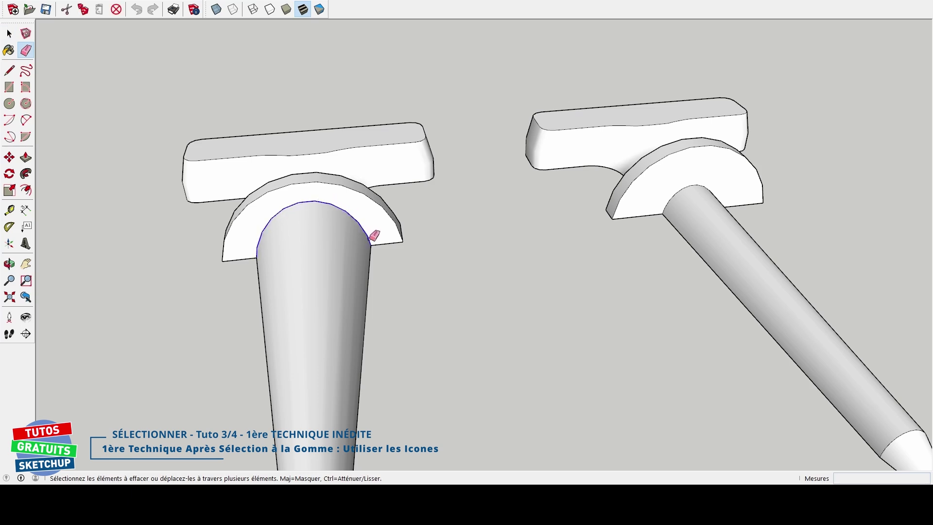
pyautogui.press('space')
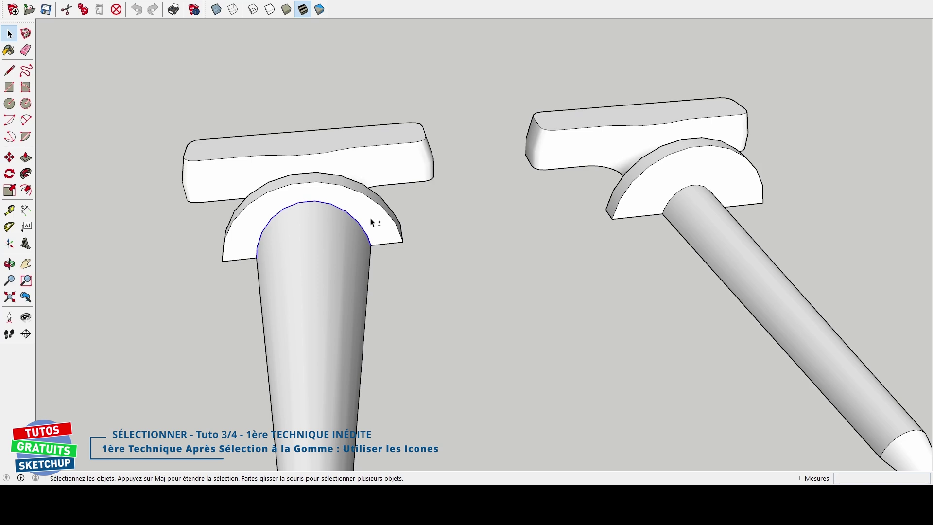
pyautogui.keyDown('shift'); pyautogui.click(372, 222); pyautogui.keyUp('shift')
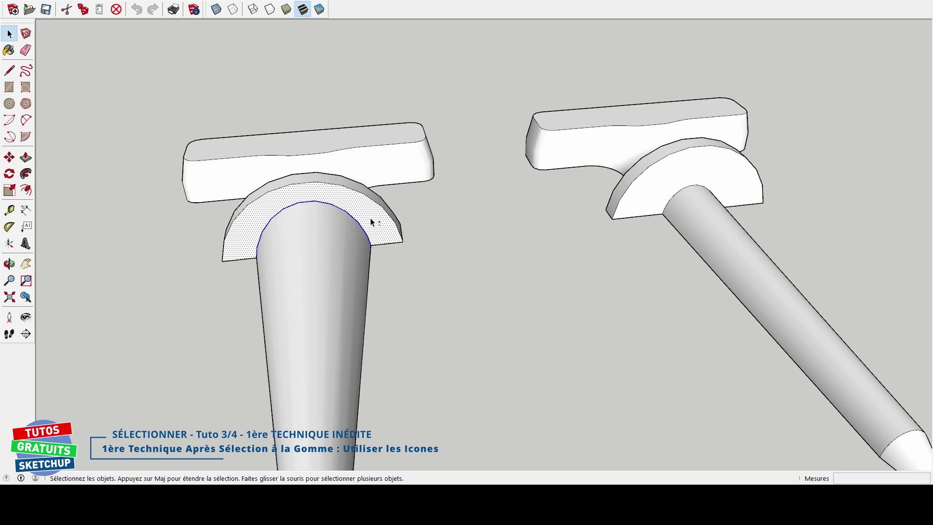
pyautogui.keyDown('shift'); pyautogui.click(372, 222); pyautogui.keyUp('shift')
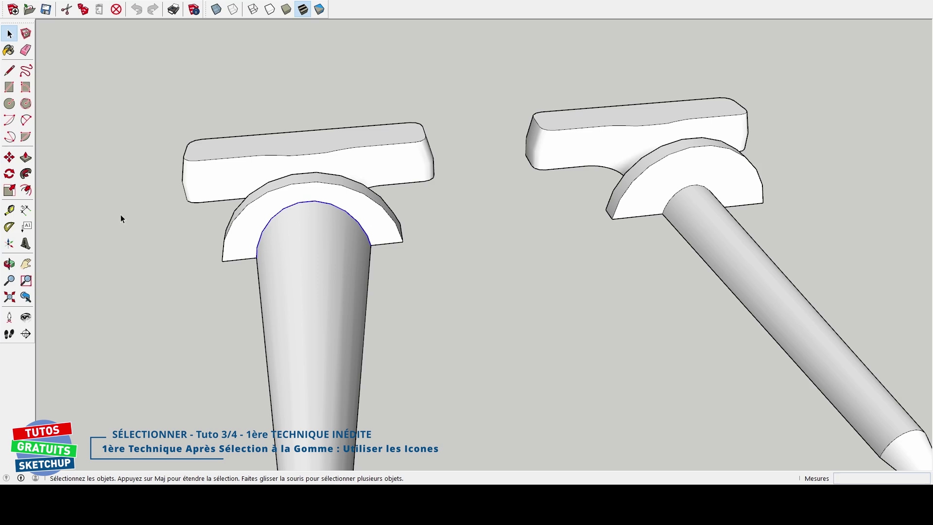
# - Scale the shaft's top edge about its centre to 0,55 along red, then along green
pyautogui.click(9, 190)
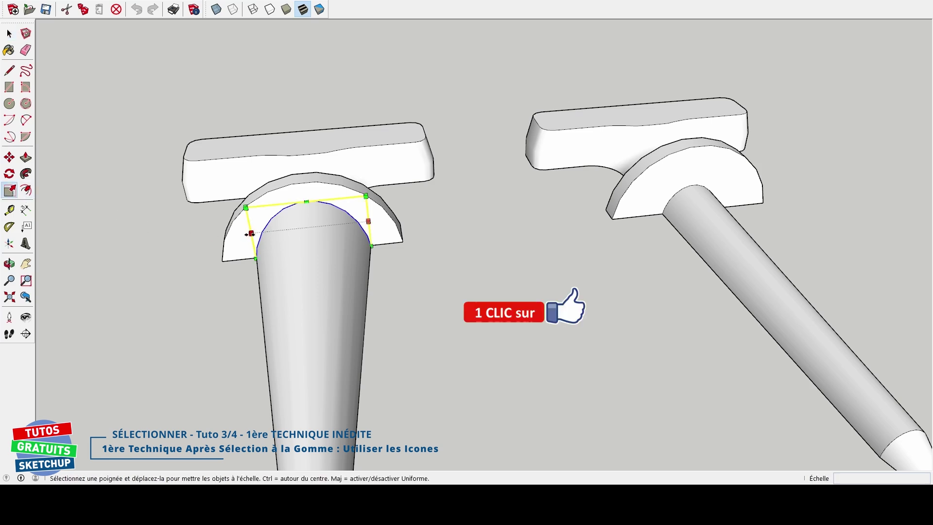
pyautogui.press('ctrl')
pyautogui.keyDown('ctrl'); pyautogui.moveTo(251, 233); pyautogui.dragTo(275, 242); pyautogui.keyUp('ctrl')
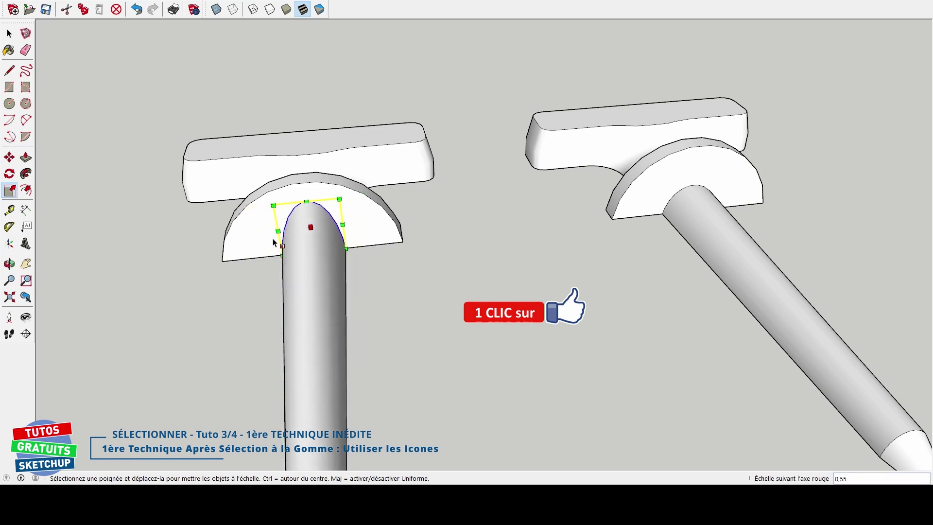
pyautogui.moveTo(307, 201); pyautogui.dragTo(310, 222)
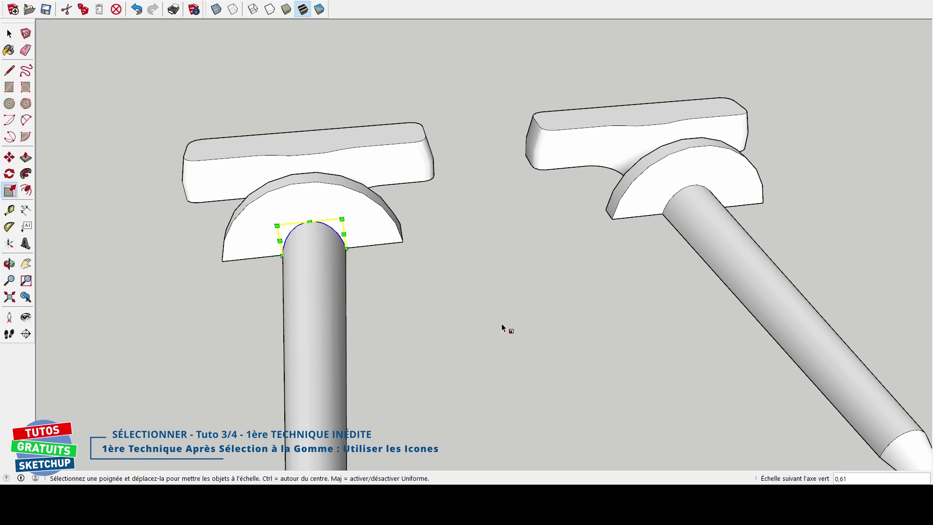
pyautogui.press('space')
pyautogui.click(428, 279)
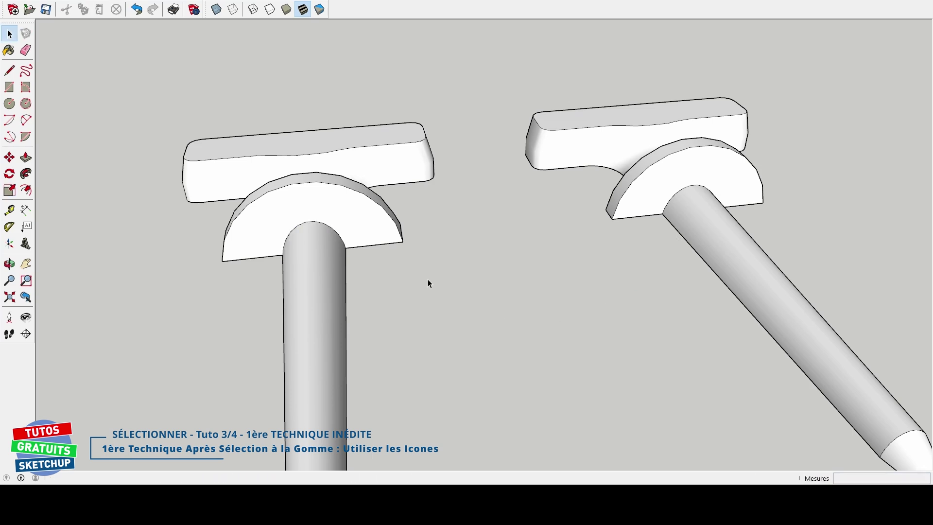
pyautogui.press('e')
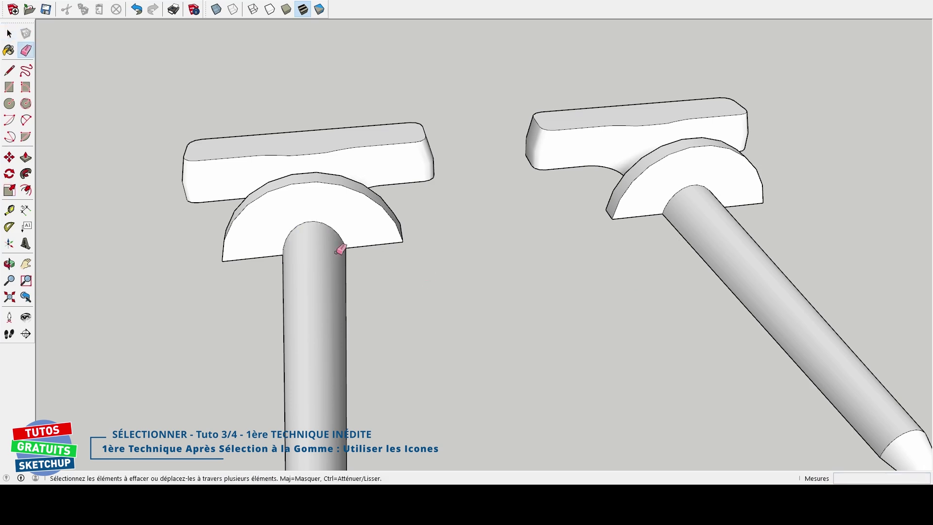
pyautogui.moveTo(283, 251); pyautogui.dragTo(322, 222)
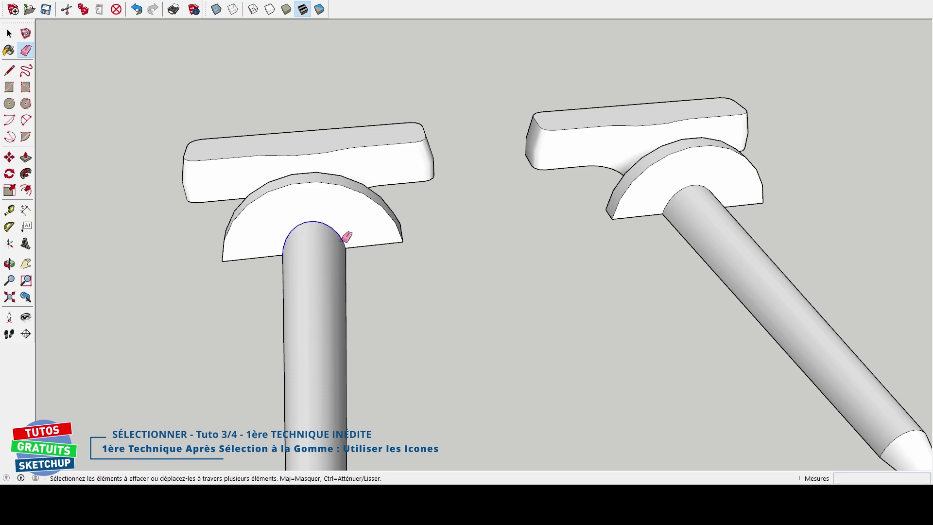
pyautogui.moveTo(335, 229); pyautogui.dragTo(371, 259)
pyautogui.press('space')
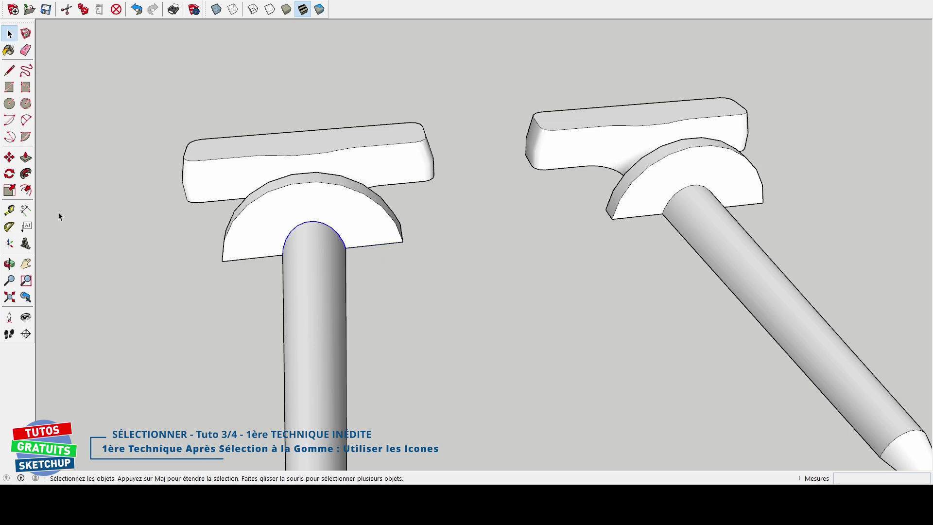
pyautogui.click(9, 190)
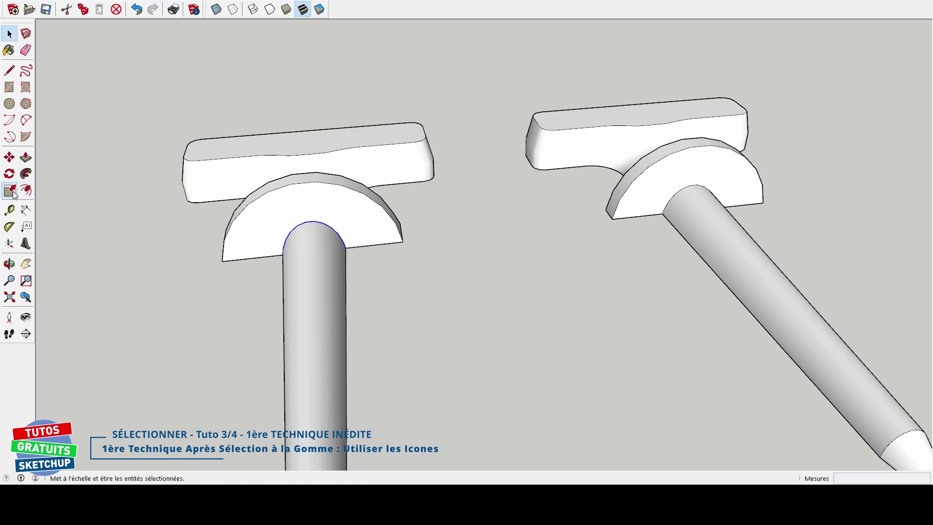
pyautogui.click(108, 250)
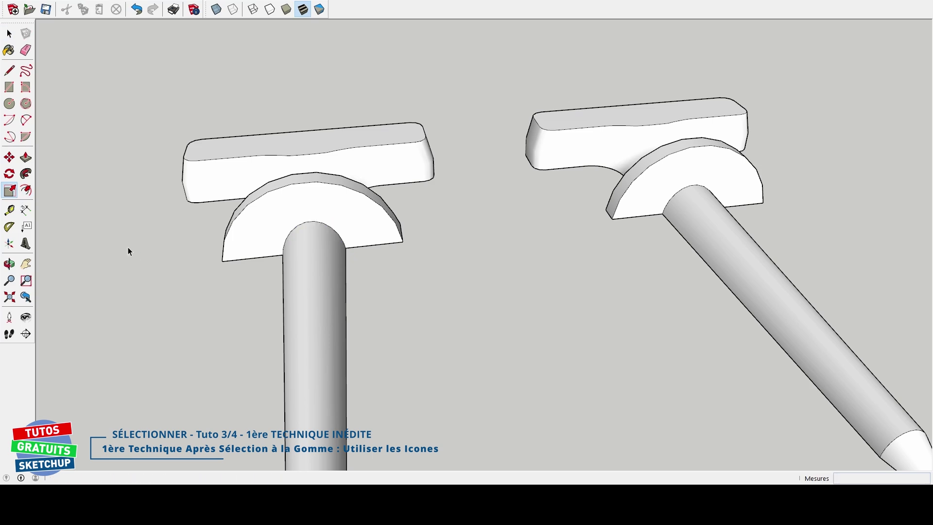
pyautogui.press('space')
pyautogui.moveTo(127, 246)
pyautogui.mouseDown(button='middle')
pyautogui.moveTo(134, 264)
pyautogui.moveTo(445, 316)
pyautogui.moveTo(624, 258)
pyautogui.moveTo(598, 277)
pyautogui.moveTo(366, 225)
pyautogui.mouseUp(button='middle')
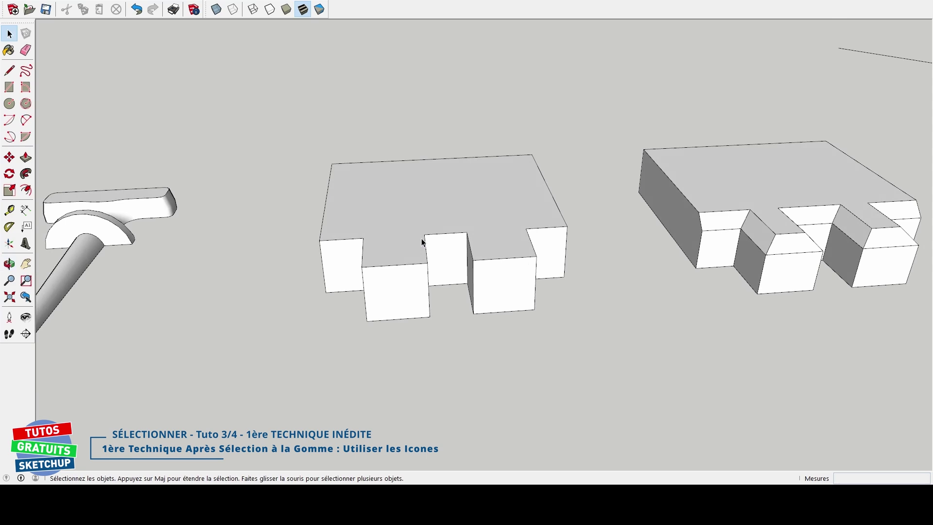
# - With X-ray on, window-select the middle block's top edges, then turn X-ray off
pyautogui.moveTo(427, 244); pyautogui.dragTo(368, 251, button='middle')
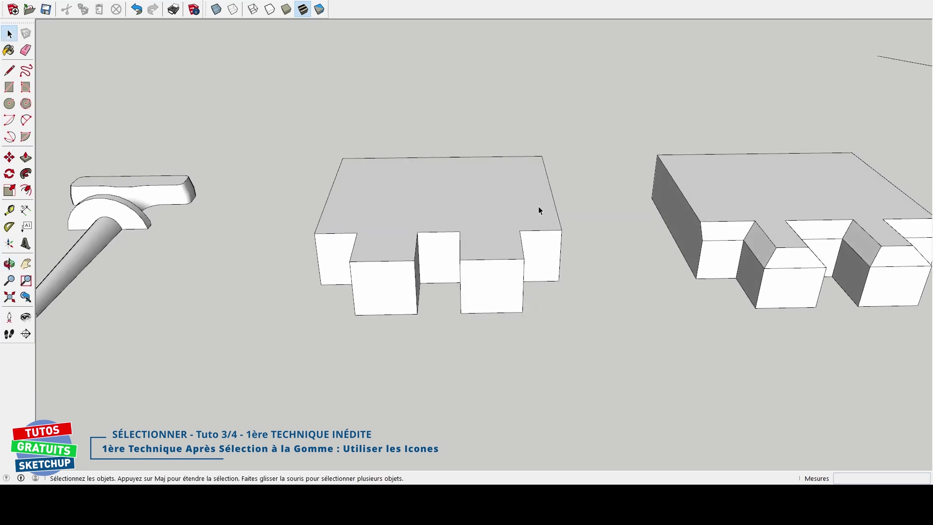
pyautogui.moveTo(286, 295); pyautogui.dragTo(291, 210, button='middle')
pyautogui.click(217, 10)
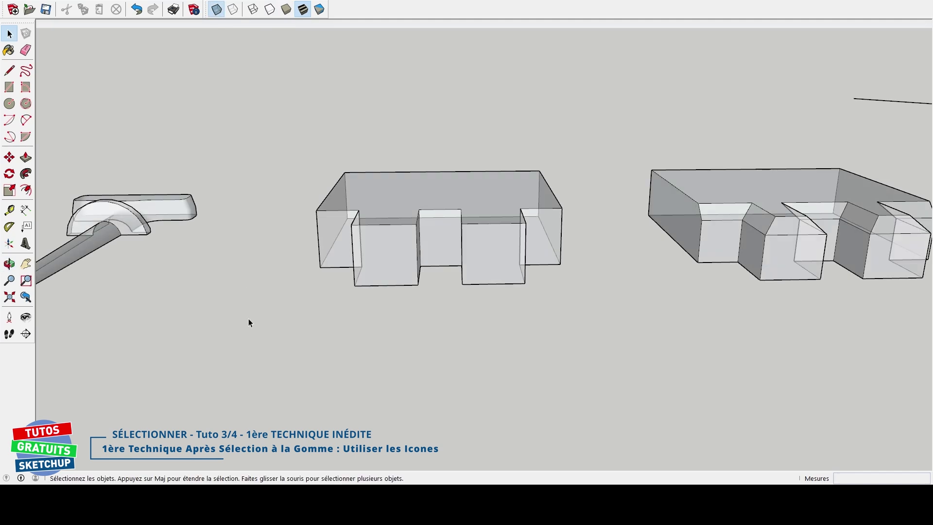
pyautogui.moveTo(250, 321); pyautogui.dragTo(320, 203, button='middle')
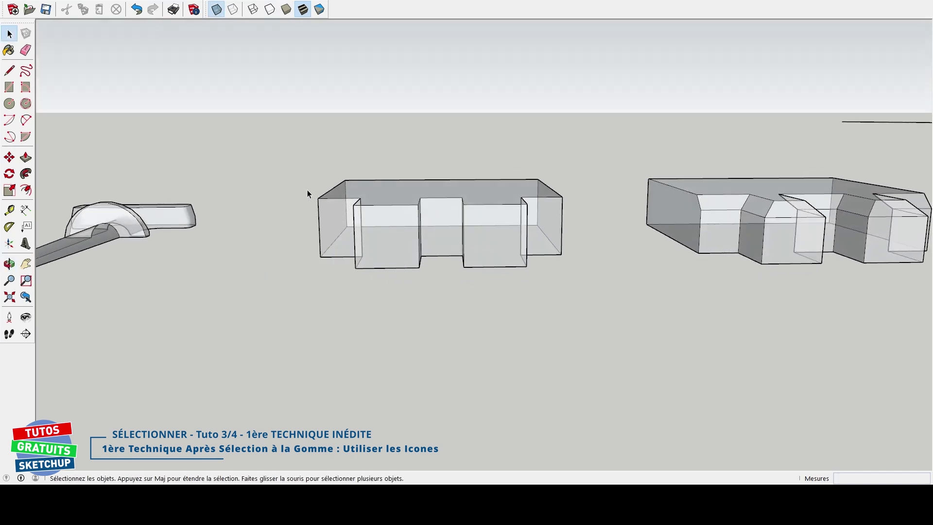
pyautogui.moveTo(442, 211)
pyautogui.mouseDown()
pyautogui.moveTo(562, 214)
pyautogui.moveTo(575, 223)
pyautogui.mouseUp()
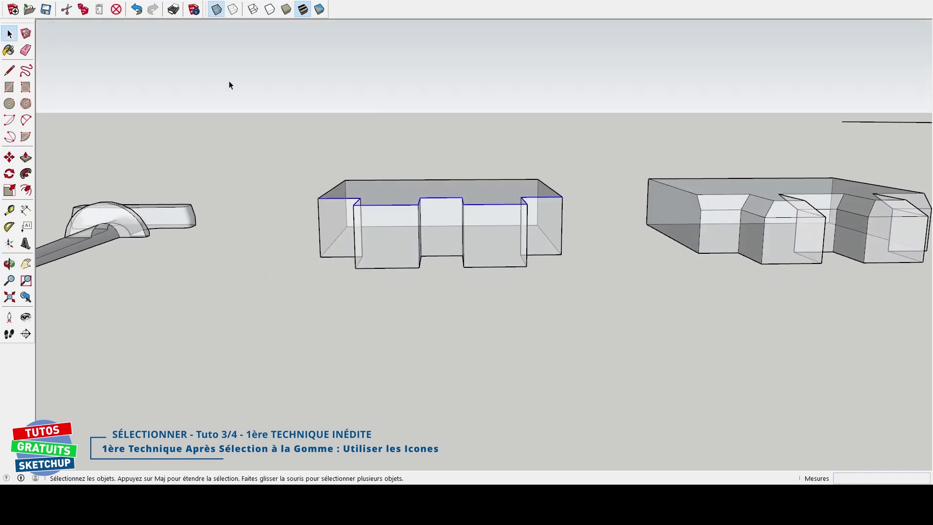
pyautogui.moveTo(229, 81); pyautogui.dragTo(206, 33, button='middle')
pyautogui.click(217, 10)
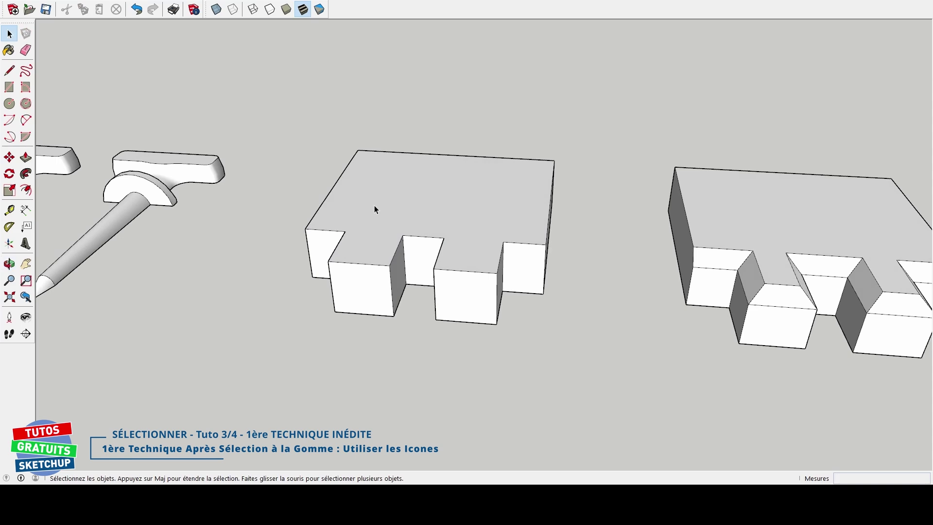
# - Eraser-mark the middle block's notch edges, keeping them selected
pyautogui.press('e')
pyautogui.moveTo(333, 222)
pyautogui.mouseDown()
pyautogui.moveTo(349, 254)
pyautogui.moveTo(393, 256)
pyautogui.moveTo(398, 228)
pyautogui.moveTo(433, 240)
pyautogui.moveTo(459, 272)
pyautogui.moveTo(480, 253)
pyautogui.moveTo(519, 256)
pyautogui.moveTo(529, 244)
pyautogui.mouseUp()
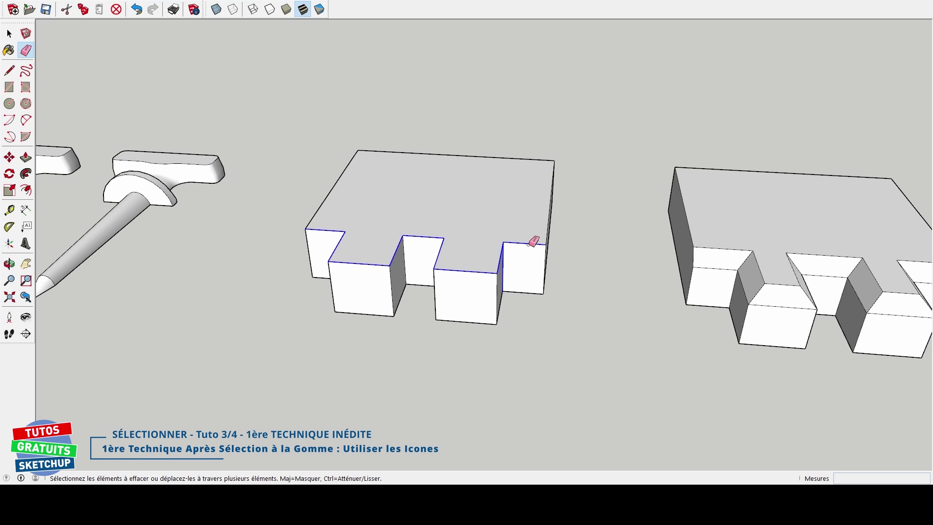
pyautogui.press('space')
pyautogui.moveTo(529, 258)
pyautogui.mouseDown(button='middle')
pyautogui.moveTo(470, 250)
pyautogui.moveTo(487, 253)
pyautogui.mouseUp(button='middle')
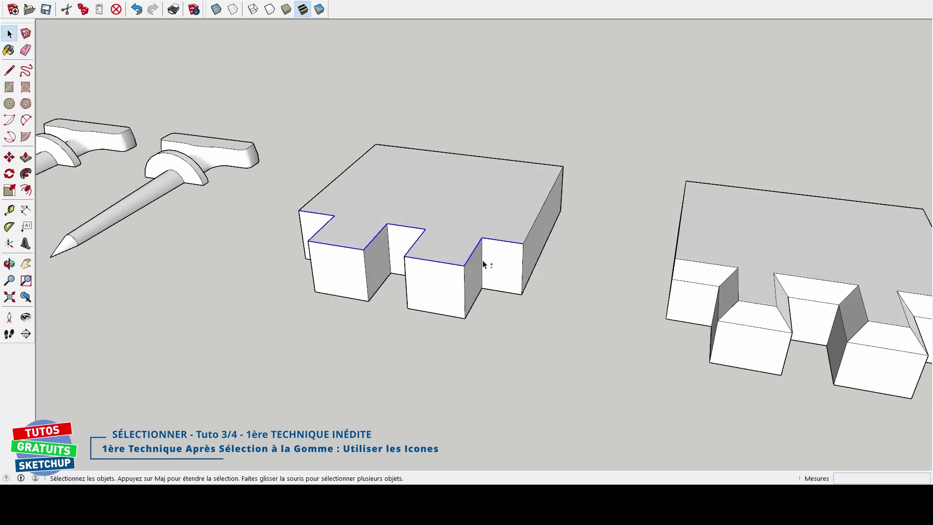
# - Offset the middle block's top outline inward and move the inner top face back
pyautogui.click(26, 190)
pyautogui.click(349, 208)
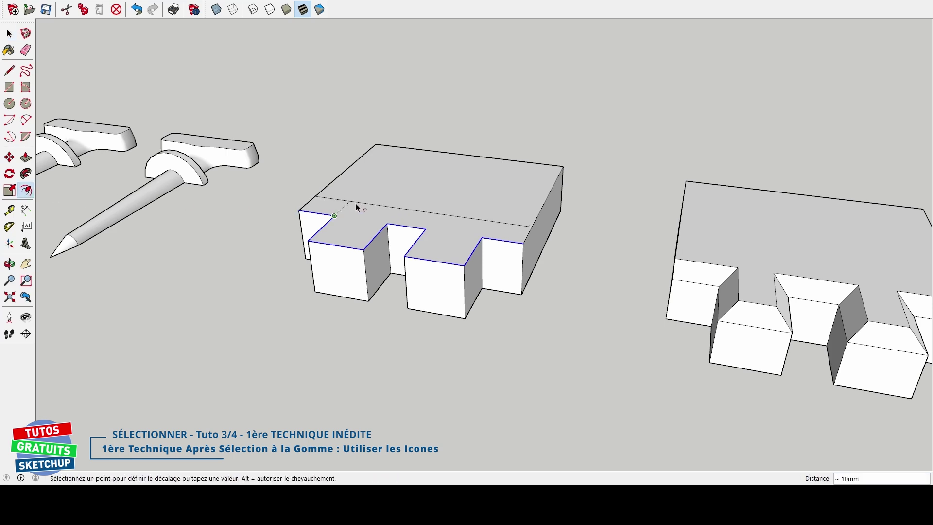
pyautogui.click(350, 215)
pyautogui.press('space')
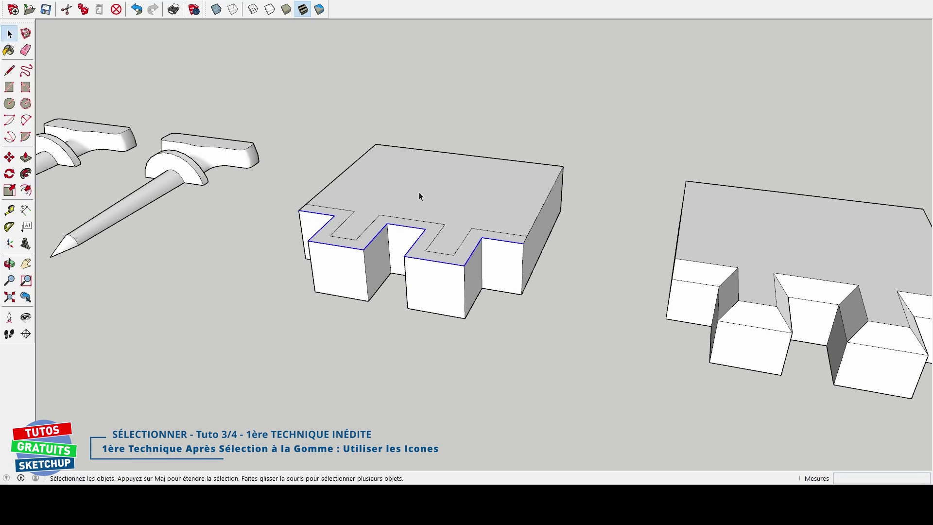
pyautogui.click(419, 193)
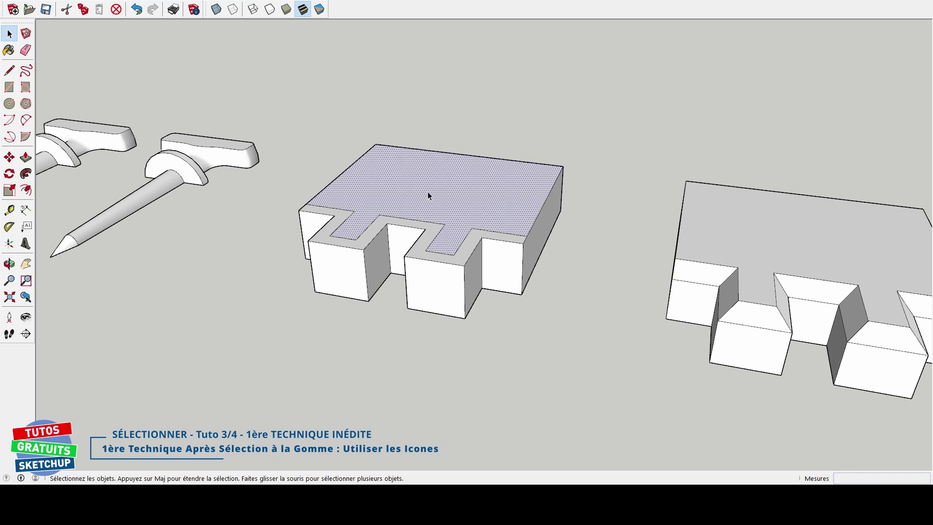
pyautogui.press('m')
pyautogui.click(428, 193)
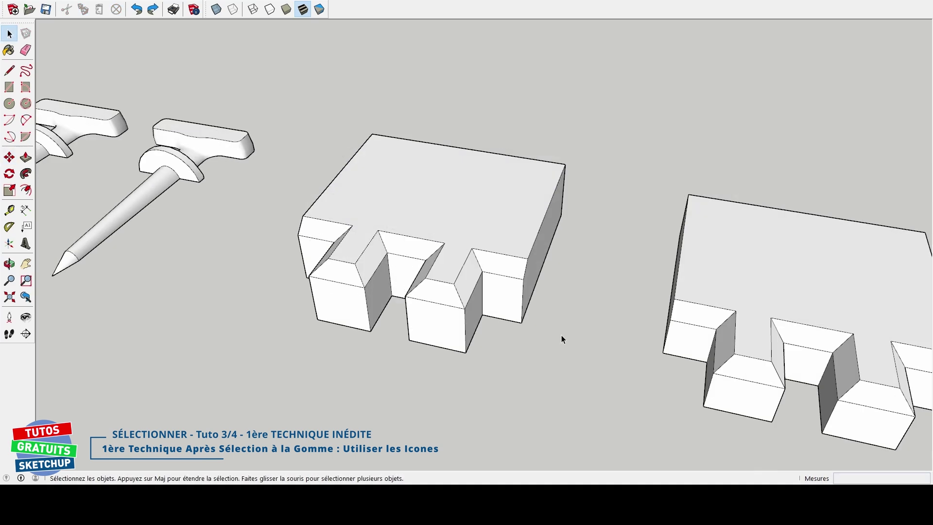
# - Select the block's right and back top edges, excluding the front-left edge
pyautogui.press('e')
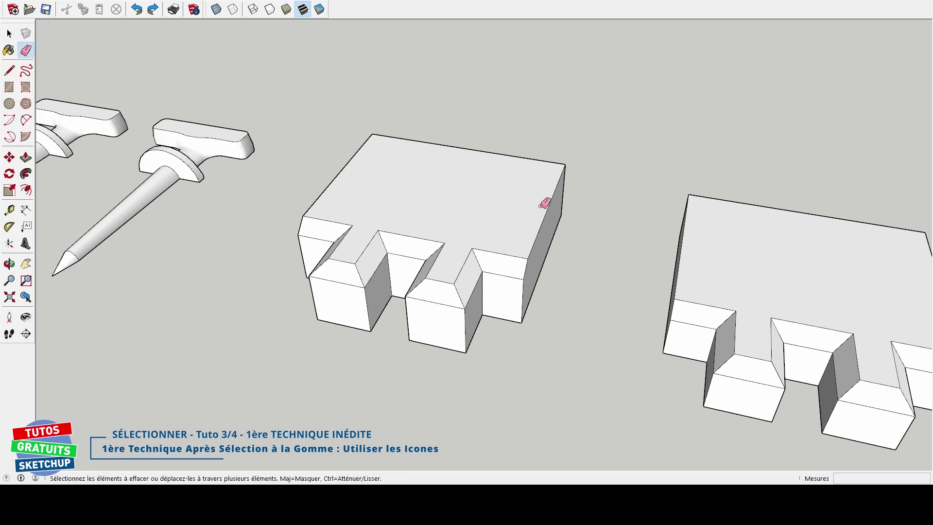
pyautogui.moveTo(544, 204)
pyautogui.mouseDown()
pyautogui.moveTo(505, 149)
pyautogui.moveTo(331, 182)
pyautogui.moveTo(331, 223)
pyautogui.mouseUp()
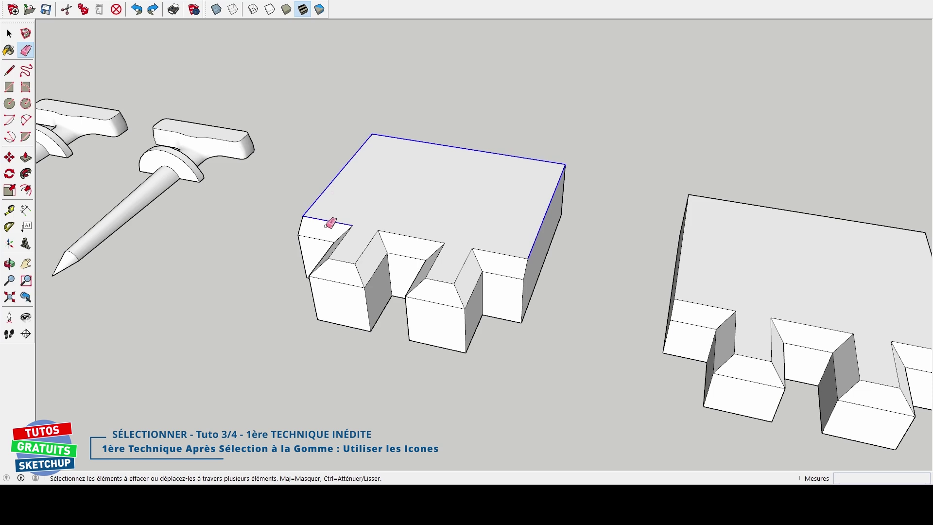
pyautogui.press('space')
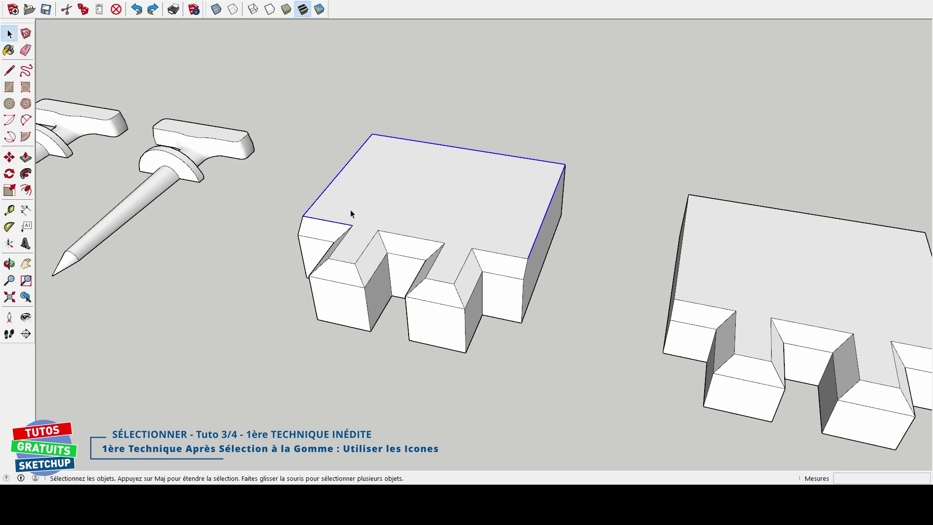
pyautogui.keyDown('shift'); pyautogui.click(334, 223); pyautogui.keyUp('shift')
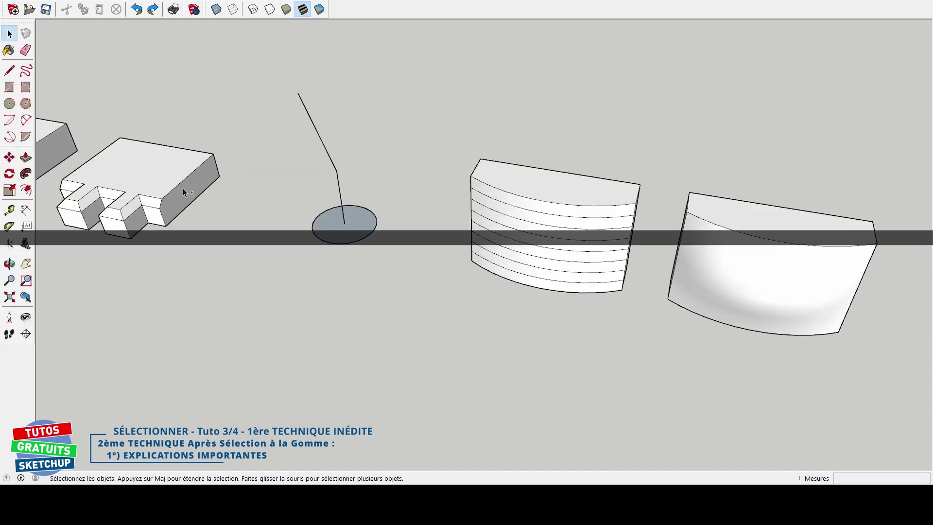
# - Select the bent path and apply Follow Me to the flat disc along it
pyautogui.moveTo(183, 188)
pyautogui.mouseDown(button='middle')
pyautogui.moveTo(375, 268)
pyautogui.moveTo(479, 264)
pyautogui.moveTo(452, 265)
pyautogui.mouseUp(button='middle')
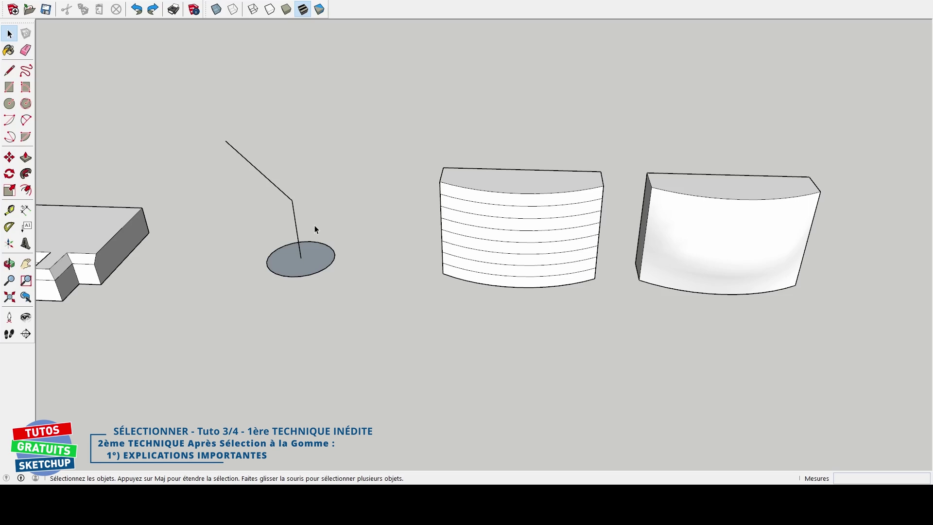
pyautogui.scroll(3, 312, 231)
pyautogui.moveTo(312, 233)
pyautogui.mouseDown(button='middle')
pyautogui.moveTo(303, 240)
pyautogui.moveTo(365, 255)
pyautogui.moveTo(366, 229)
pyautogui.mouseUp(button='middle')
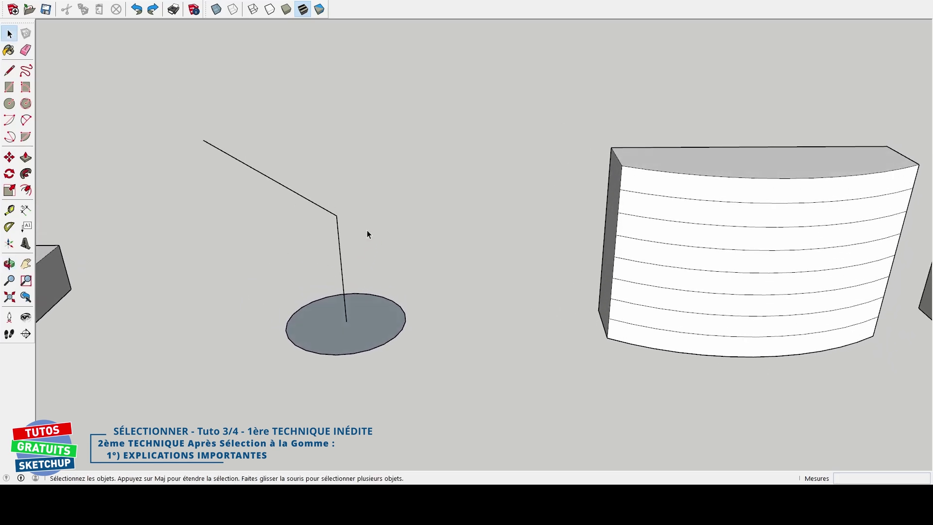
pyautogui.press('e')
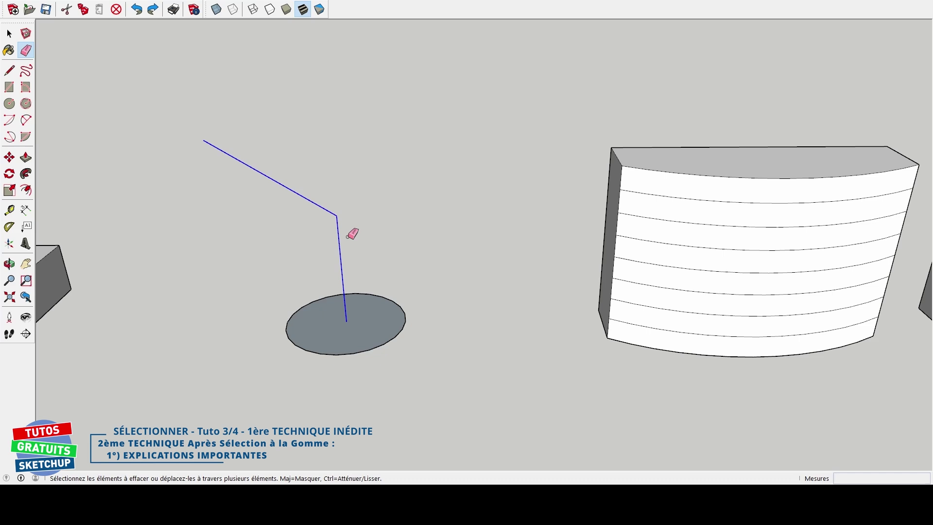
pyautogui.press('space')
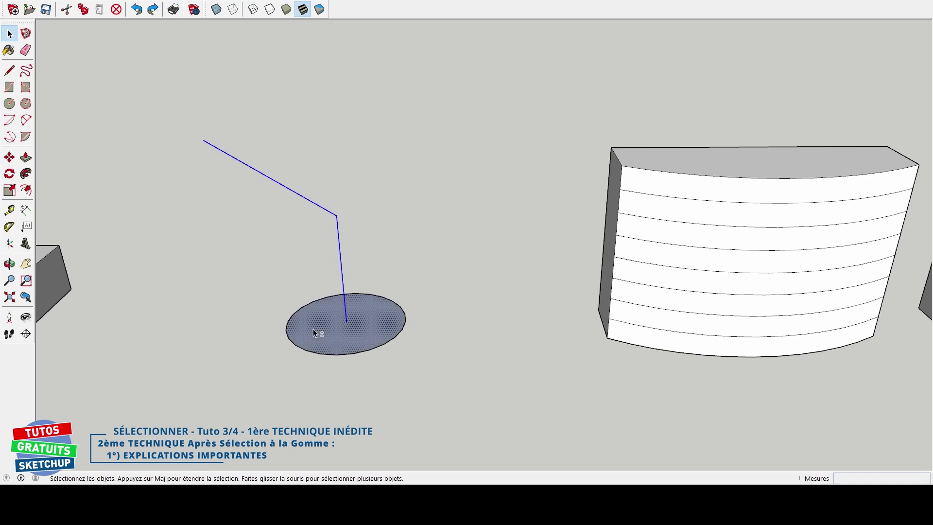
pyautogui.click(28, 174)
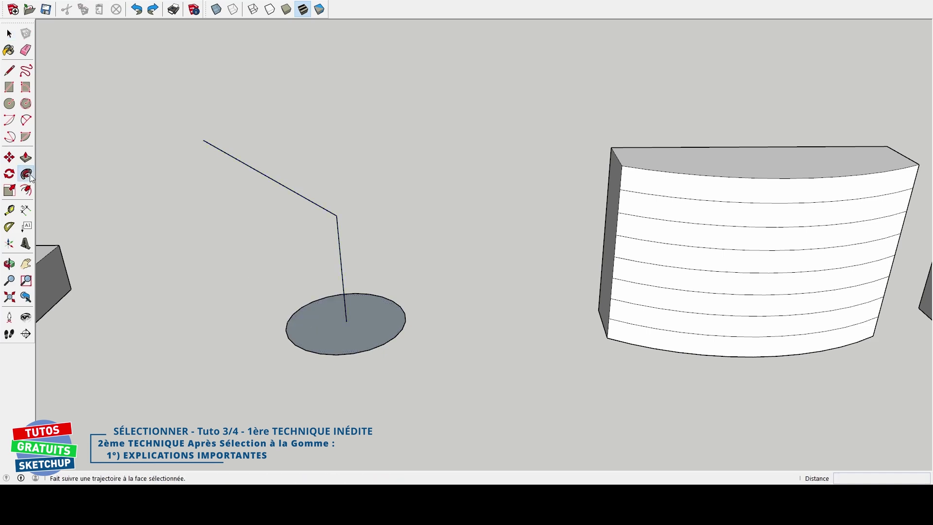
pyautogui.click(315, 323)
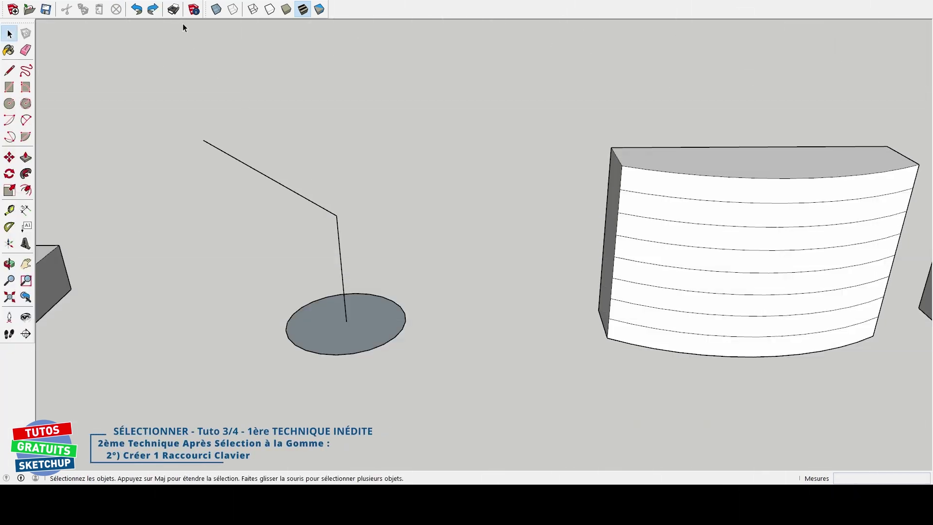
# - Assign Alt+F to Outils/Suivez-moi in the shortcut preferences and confirm with OK
pyautogui.click(162, 0)
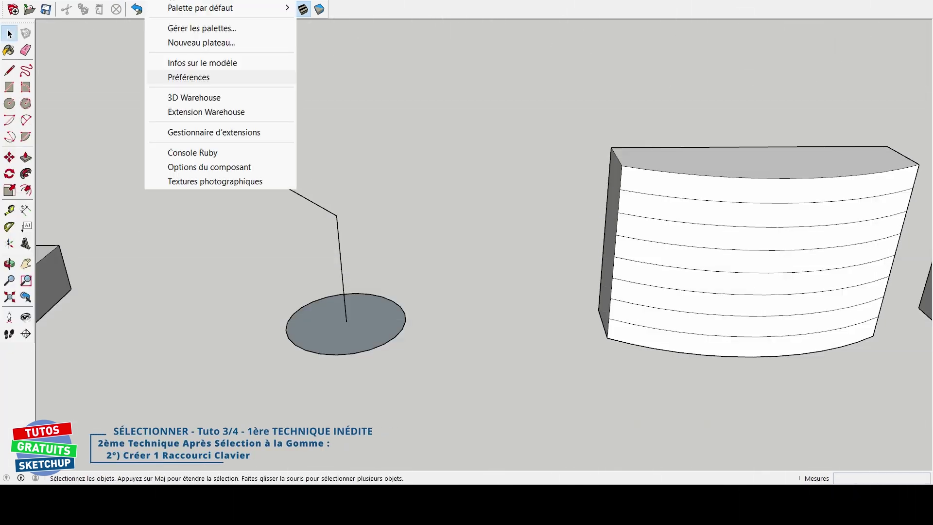
pyautogui.click(191, 76)
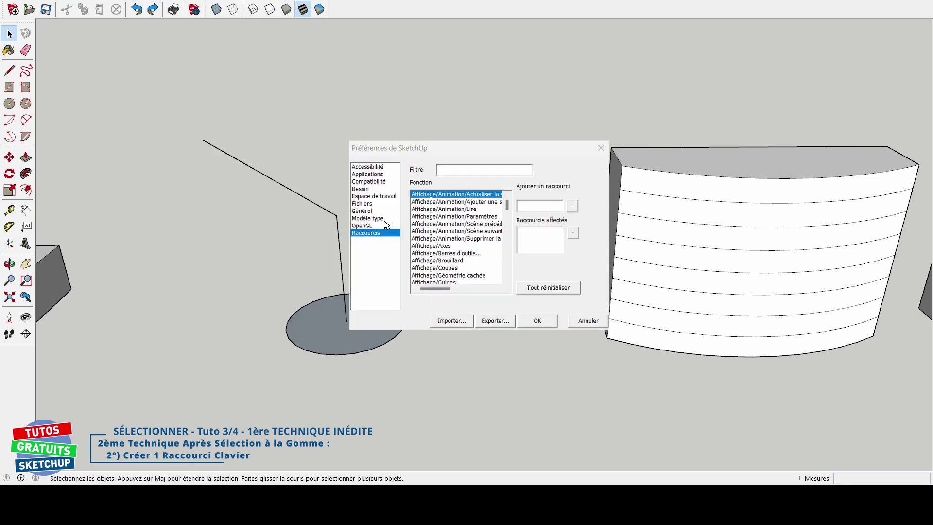
pyautogui.write('suivez')
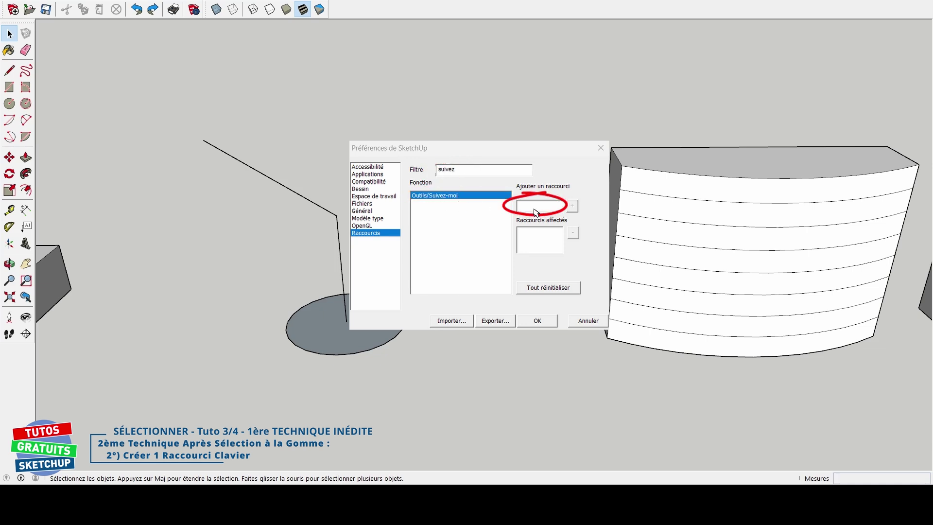
pyautogui.hotkey('alt', 'f')
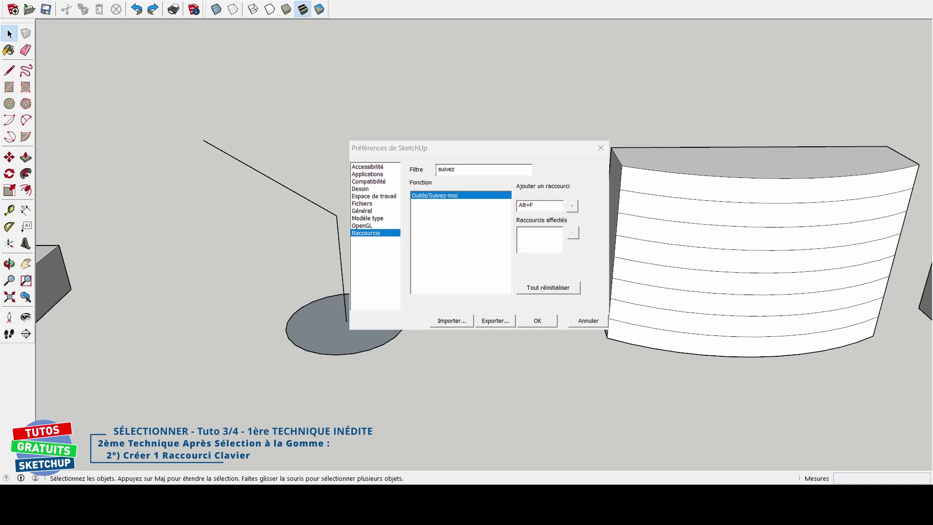
pyautogui.click(573, 206)
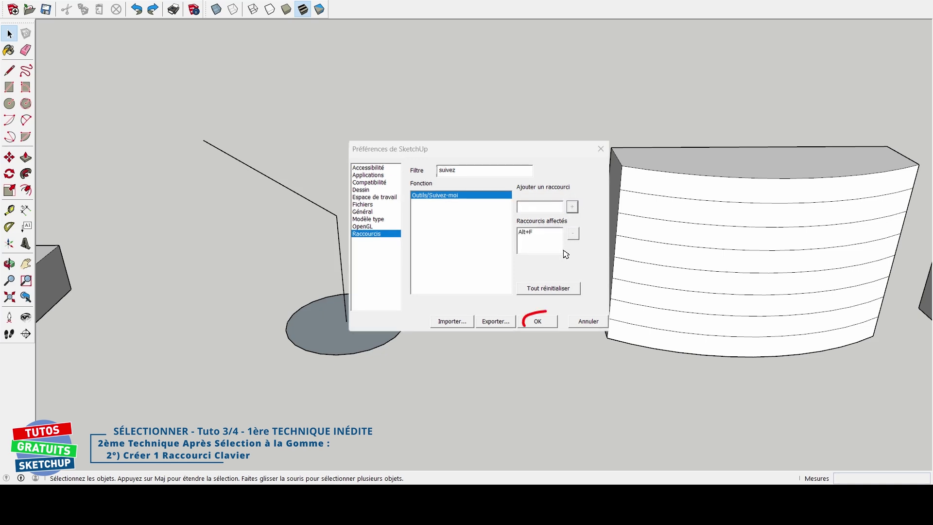
pyautogui.click(547, 324)
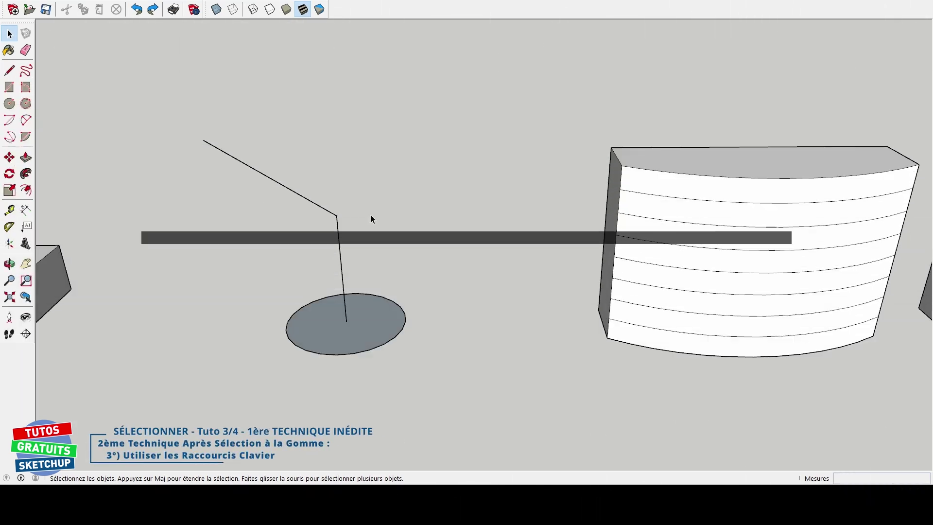
# - Select both bent-path lines and sweep the grey disc along them into a pipe
pyautogui.hotkey('alt', 'f')
pyautogui.moveTo(349, 224); pyautogui.dragTo(361, 199)
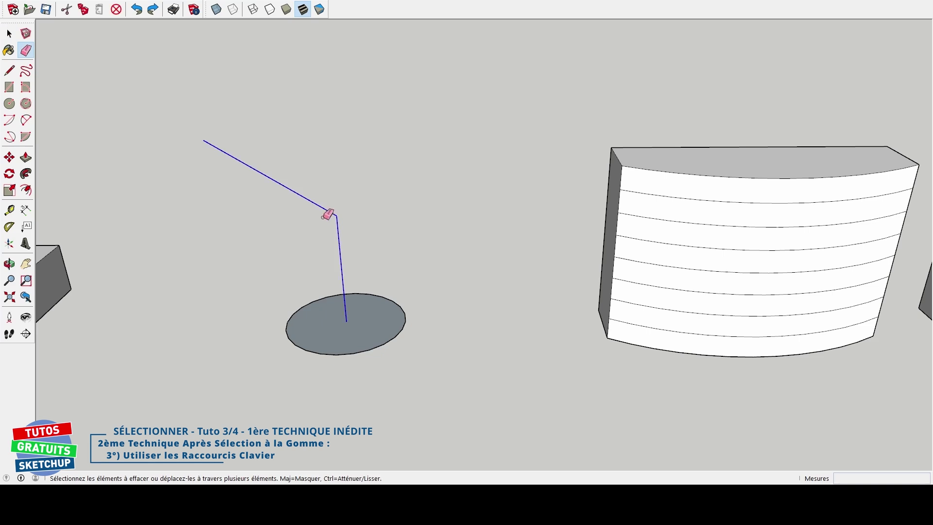
pyautogui.press('space')
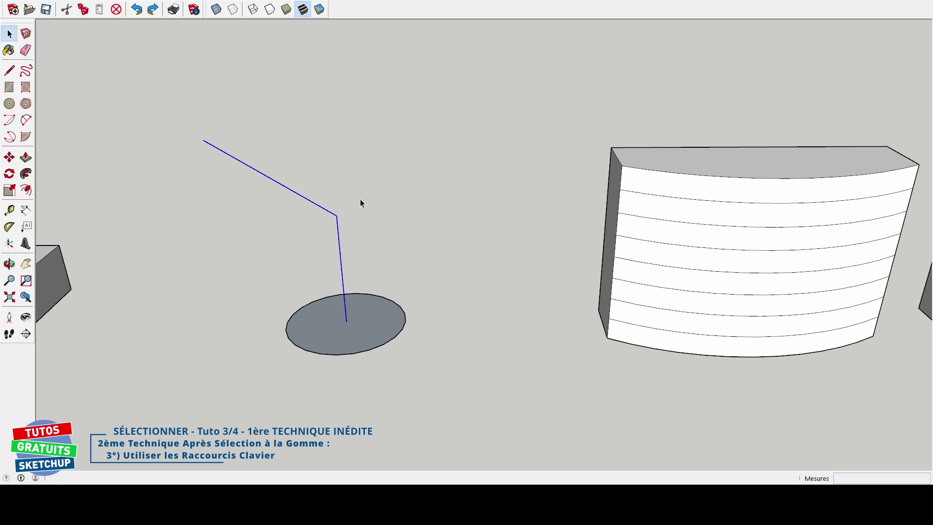
pyautogui.press('f')
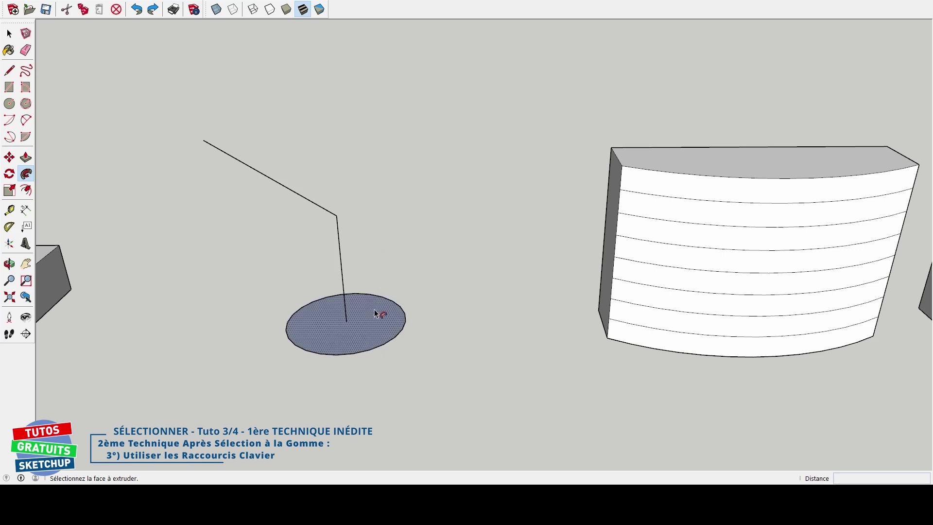
pyautogui.click(374, 321)
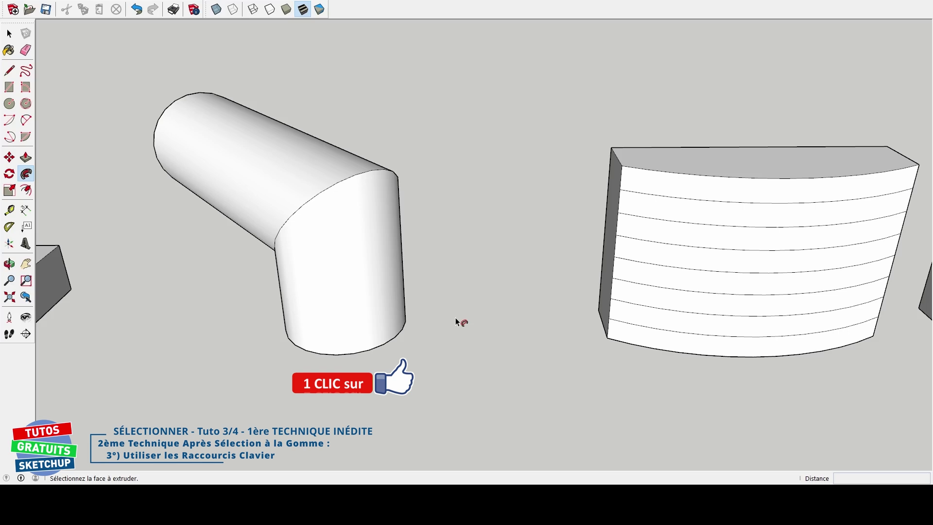
# - Orbit and pan to a near-frontal view of the two curved panels
pyautogui.press('o')
pyautogui.moveTo(496, 316)
pyautogui.mouseDown()
pyautogui.moveTo(381, 322)
pyautogui.moveTo(634, 315)
pyautogui.moveTo(330, 309)
pyautogui.mouseUp()
pyautogui.moveTo(558, 335)
pyautogui.mouseDown()
pyautogui.moveTo(541, 318)
pyautogui.moveTo(598, 331)
pyautogui.moveTo(616, 350)
pyautogui.moveTo(646, 291)
pyautogui.mouseUp()
pyautogui.press('f')
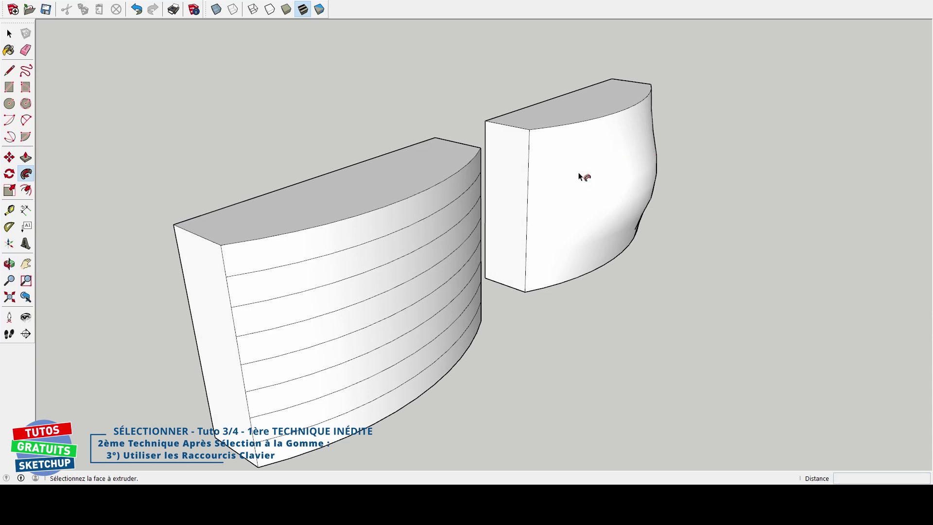
pyautogui.moveTo(714, 360)
pyautogui.mouseDown(button='middle')
pyautogui.moveTo(576, 345)
pyautogui.moveTo(568, 381)
pyautogui.mouseUp(button='middle')
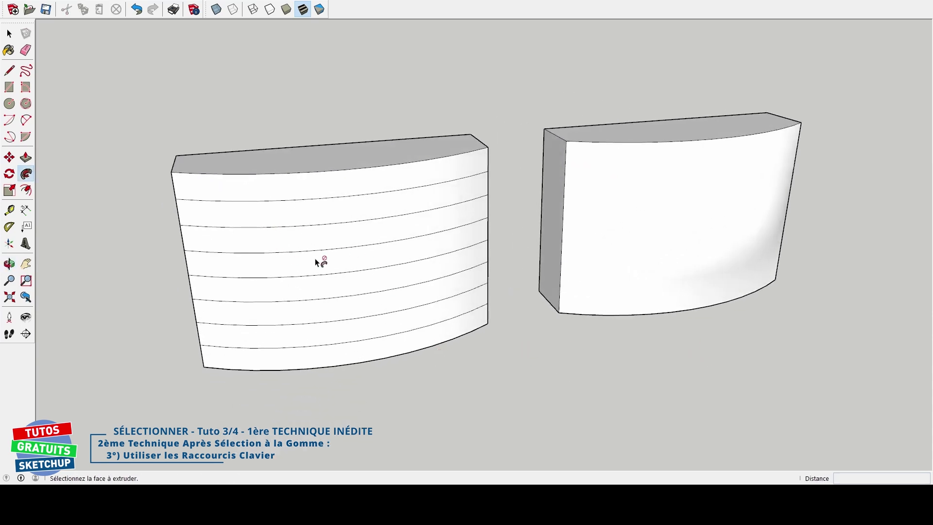
pyautogui.press('space')
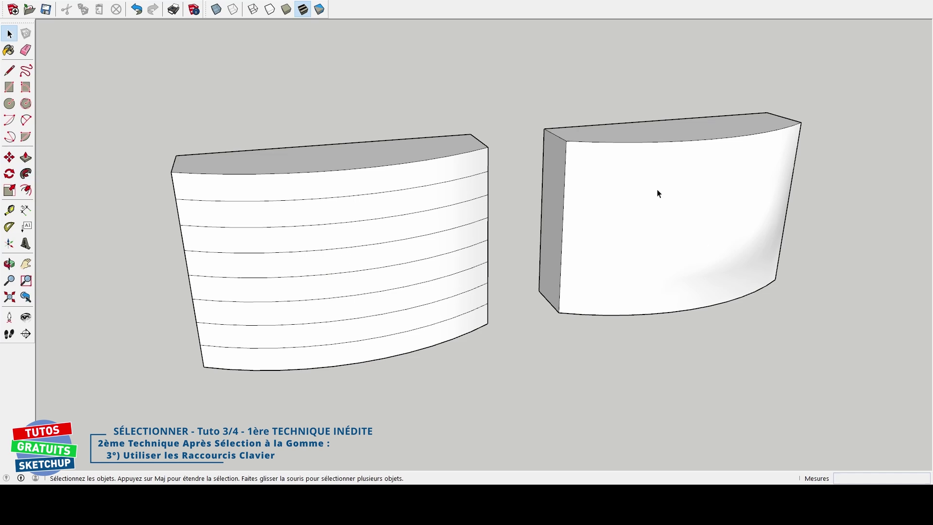
# - Select the striped panel's horizontal edges and scale them 1,84 along the green axis
pyautogui.click(286, 223)
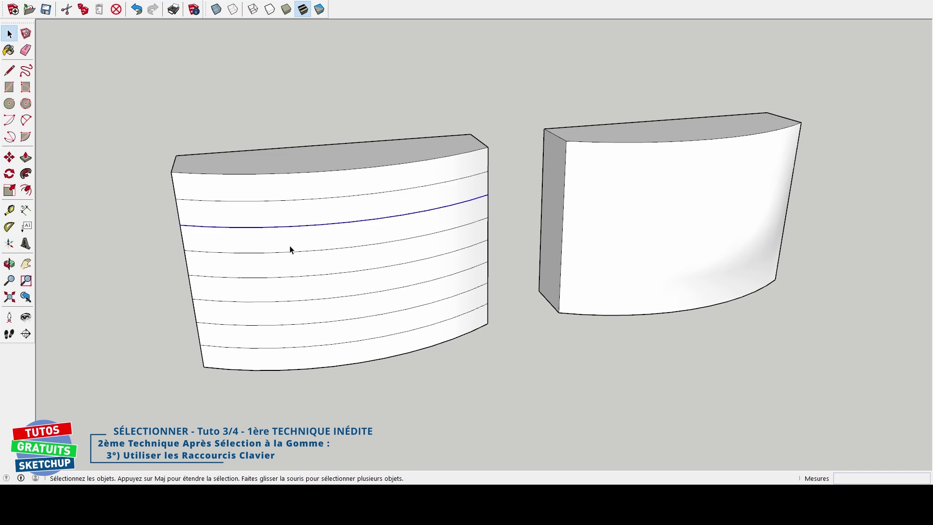
pyautogui.click(276, 202)
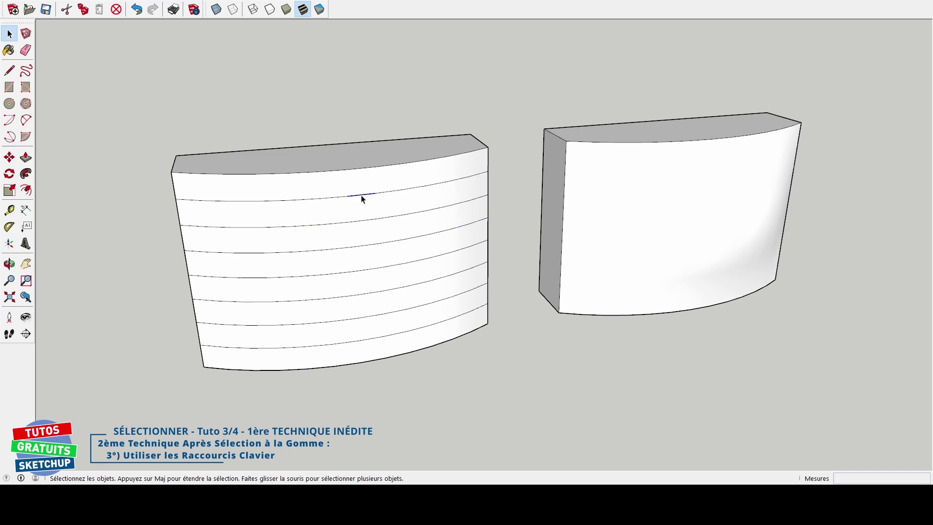
pyautogui.click(489, 351)
pyautogui.press('e')
pyautogui.moveTo(260, 349)
pyautogui.mouseDown()
pyautogui.moveTo(248, 252)
pyautogui.moveTo(228, 214)
pyautogui.moveTo(196, 200)
pyautogui.moveTo(358, 197)
pyautogui.moveTo(474, 176)
pyautogui.mouseUp()
pyautogui.hotkey('ctrl', 'z')
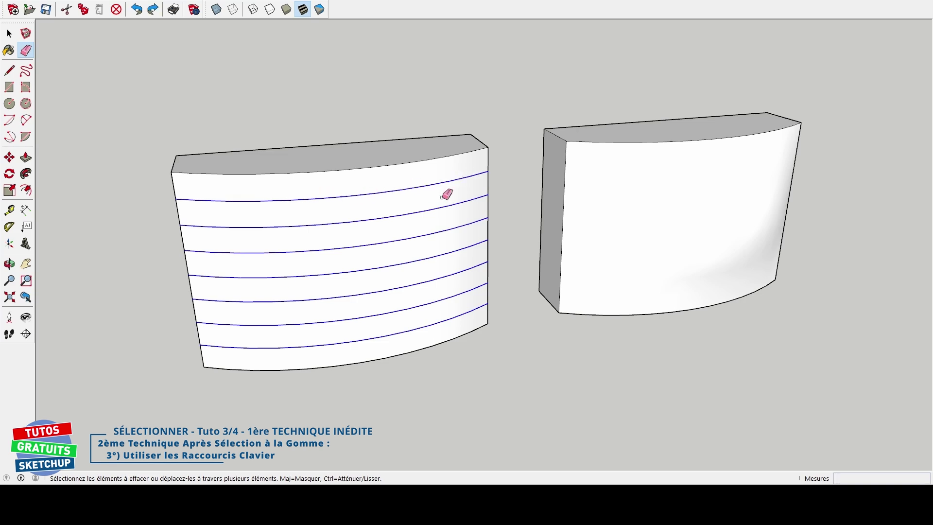
pyautogui.press('s')
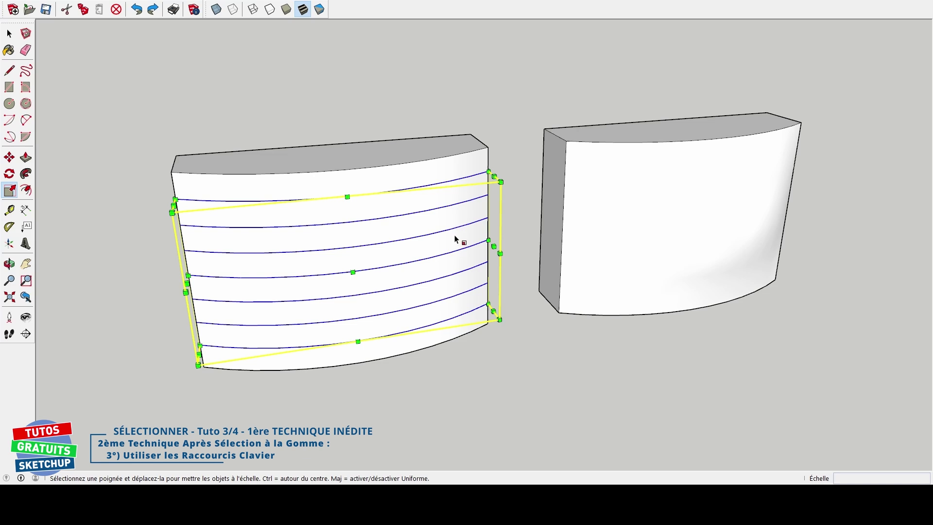
pyautogui.press('o')
pyautogui.moveTo(460, 239)
pyautogui.mouseDown()
pyautogui.moveTo(287, 253)
pyautogui.moveTo(291, 260)
pyautogui.mouseUp()
pyautogui.press('s')
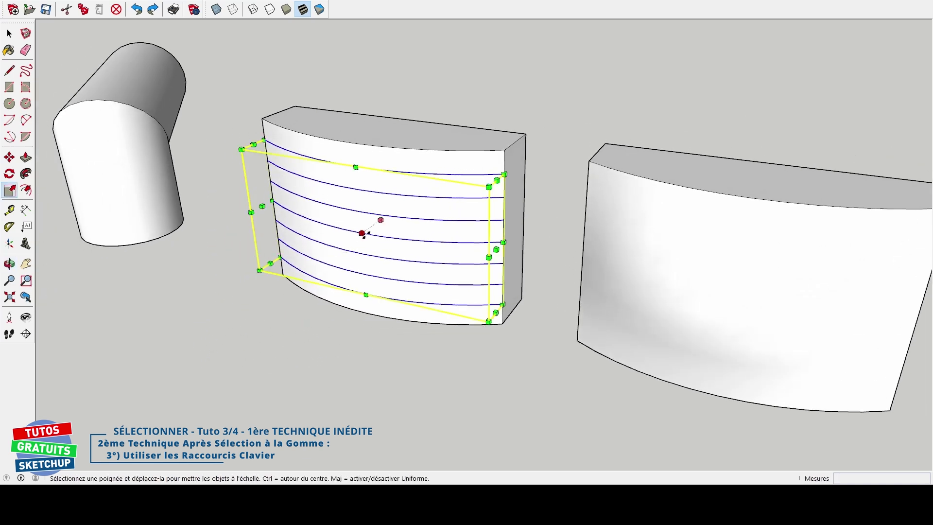
pyautogui.moveTo(361, 234); pyautogui.dragTo(344, 246)
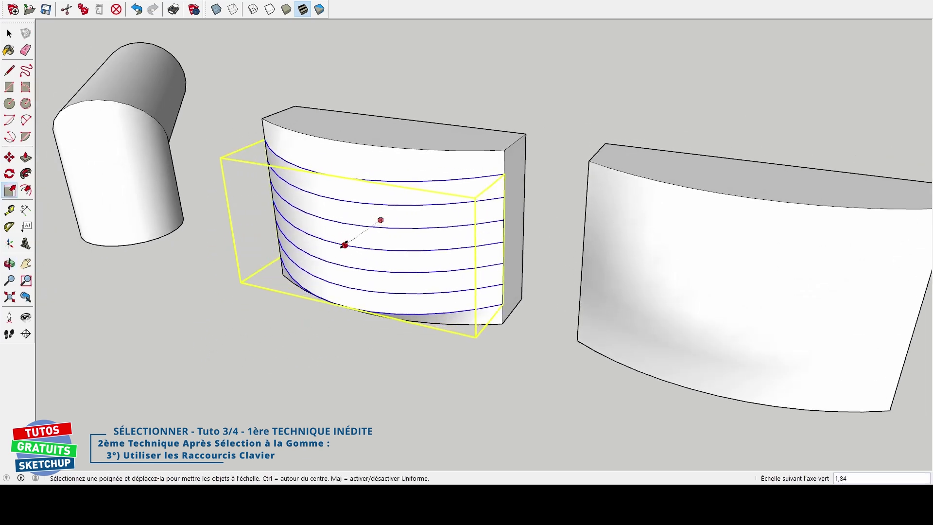
pyautogui.press('space')
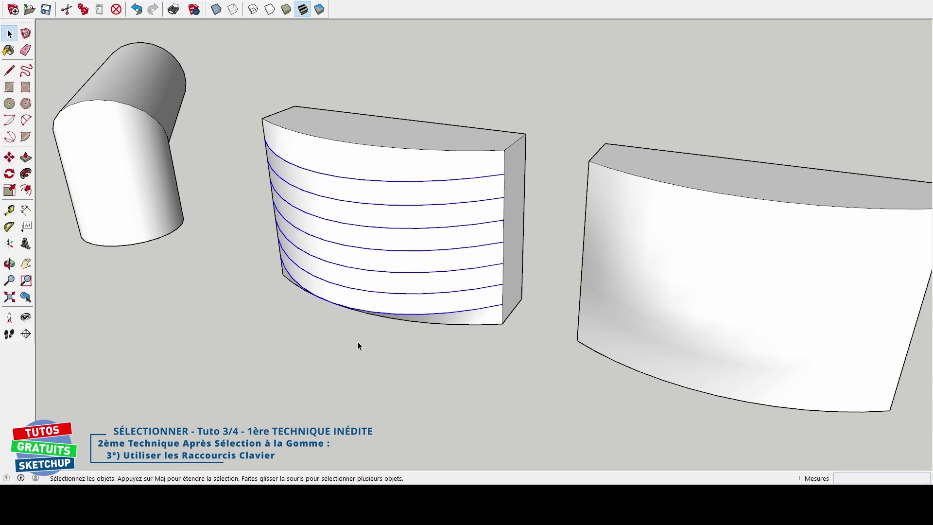
# - Scale the panel's lower curved edges 1,22 along the green axis
pyautogui.click(358, 343)
pyautogui.press('e')
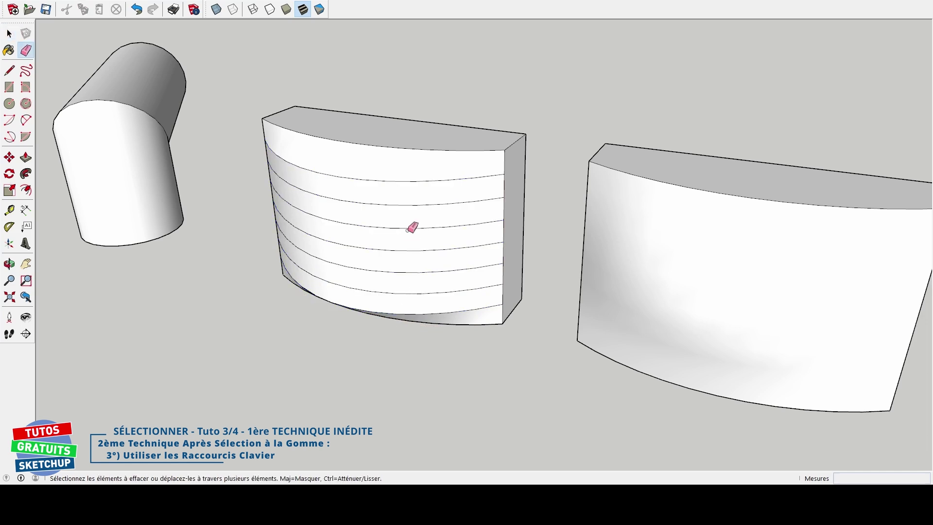
pyautogui.moveTo(408, 248); pyautogui.dragTo(412, 295)
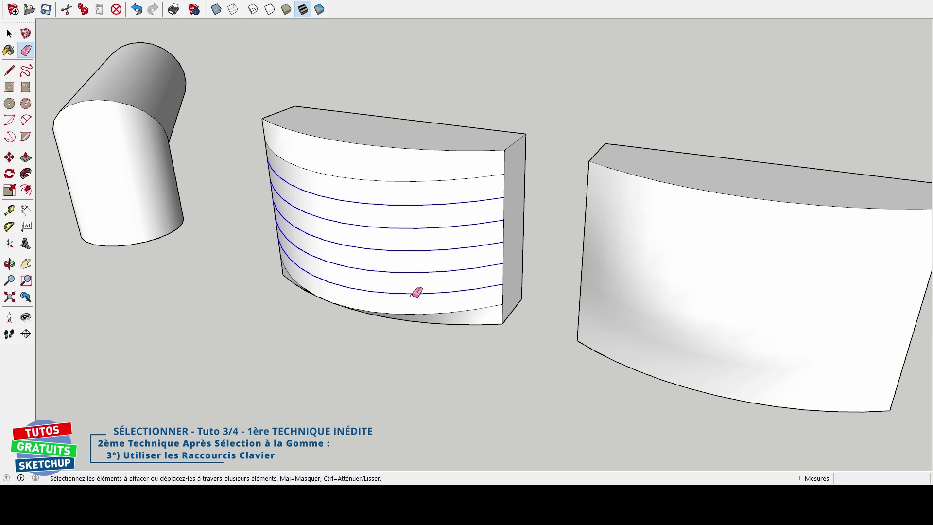
pyautogui.press('s')
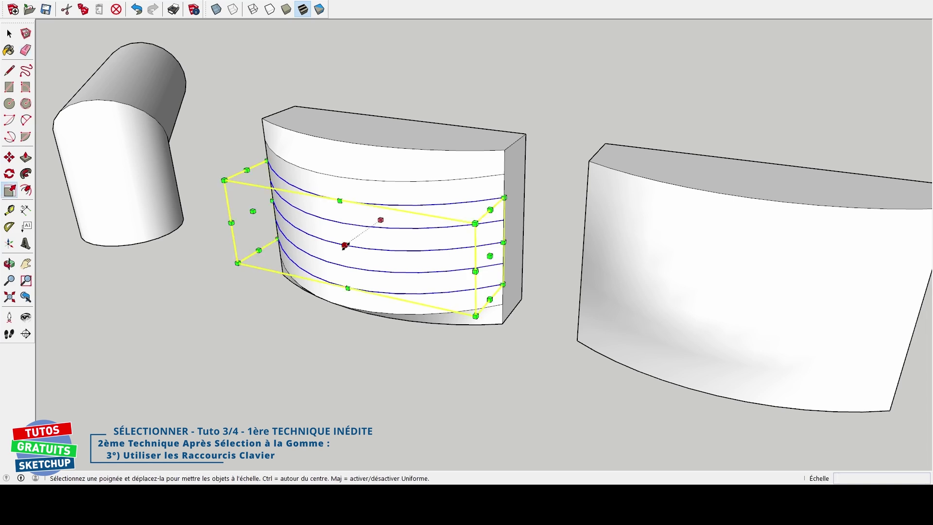
pyautogui.moveTo(344, 245); pyautogui.dragTo(335, 252)
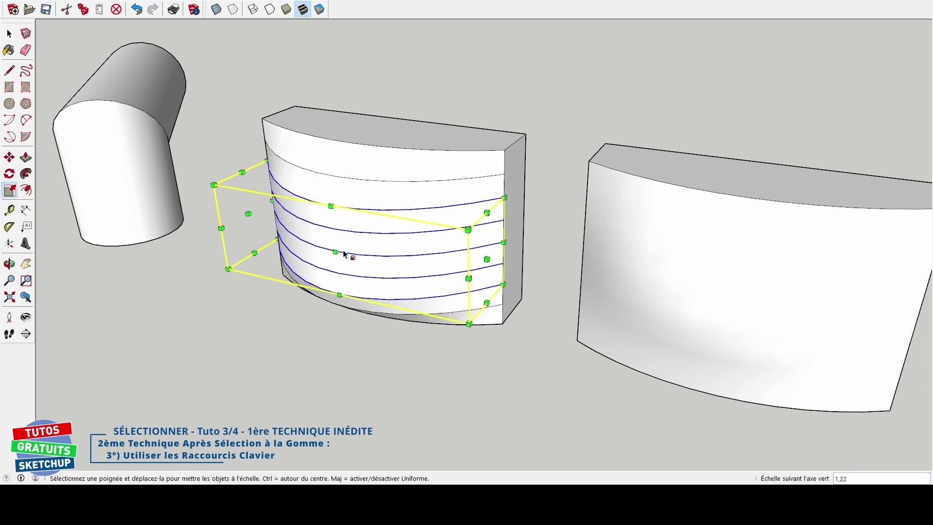
pyautogui.press('space')
pyautogui.click(303, 325)
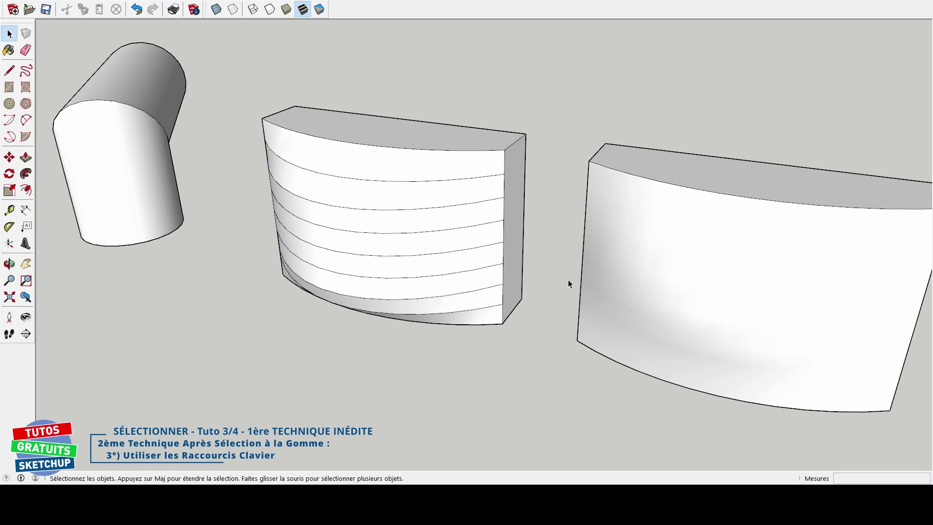
pyautogui.moveTo(567, 279)
pyautogui.mouseDown(button='middle')
pyautogui.moveTo(371, 245)
pyautogui.moveTo(427, 229)
pyautogui.mouseUp(button='middle')
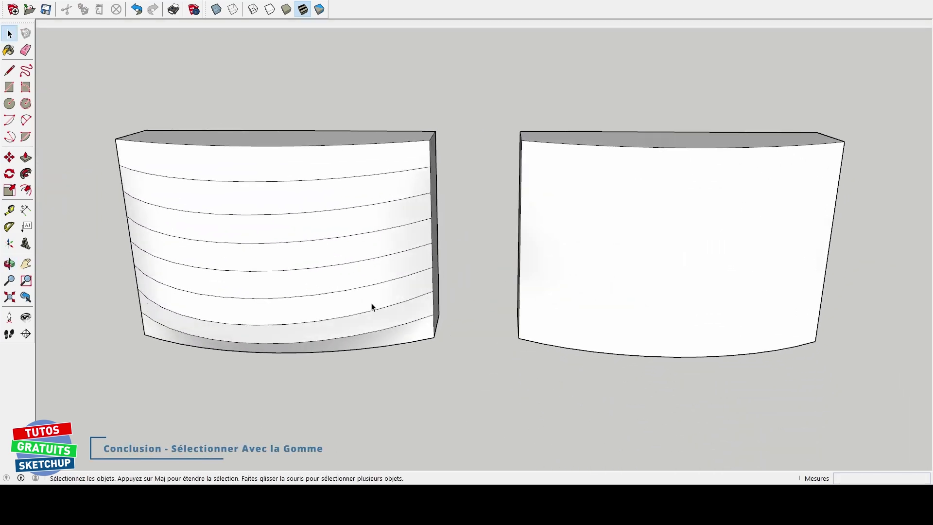
# - Zoom out, orbit and pan to frame the pins, blocks, bent pipe and both panels
pyautogui.scroll(-4, 291, 316)
pyautogui.moveTo(243, 326); pyautogui.dragTo(435, 281, button='middle')
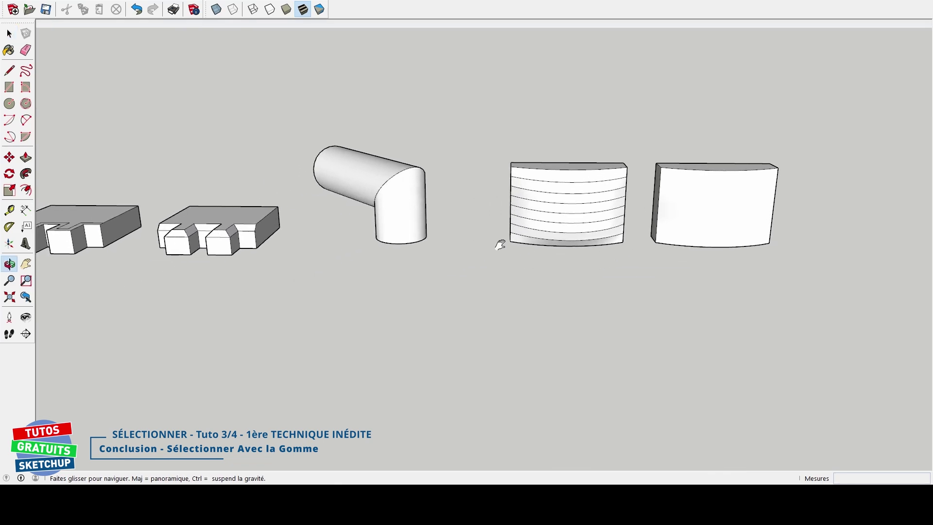
pyautogui.scroll(-2, 354, 311)
pyautogui.moveTo(354, 310)
pyautogui.mouseDown(button='middle')
pyautogui.moveTo(444, 279)
pyautogui.moveTo(484, 331)
pyautogui.moveTo(439, 293)
pyautogui.mouseUp(button='middle')
pyautogui.scroll(1, 440, 293)
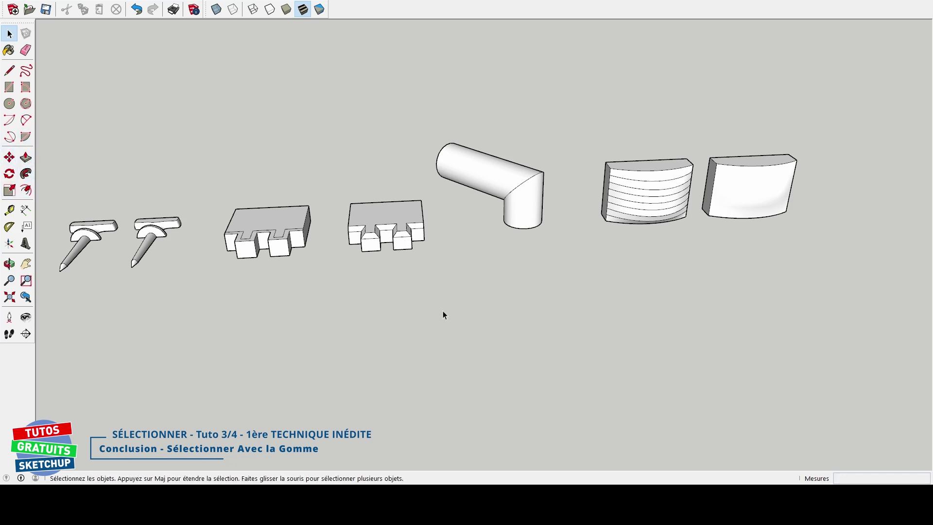
pyautogui.keyDown('shift'); pyautogui.moveTo(442, 310); pyautogui.dragTo(483, 325, button='middle'); pyautogui.keyUp('shift')
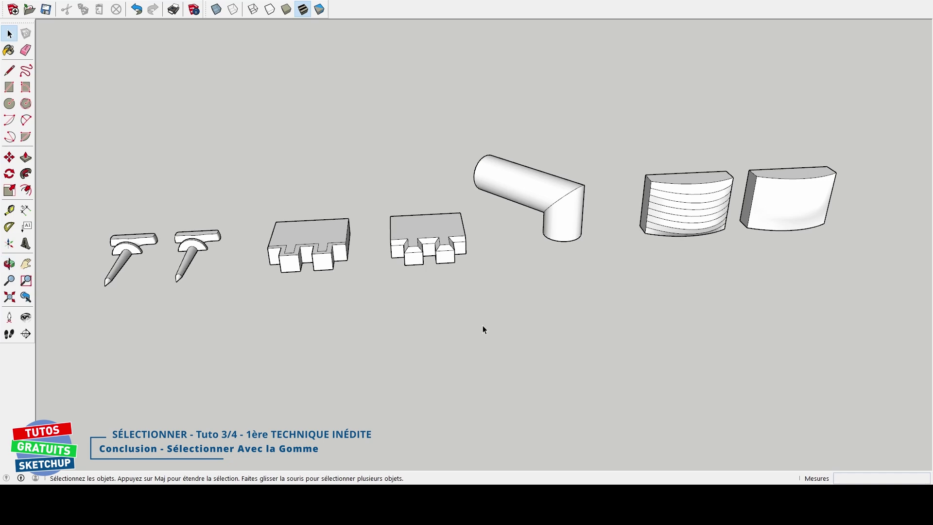